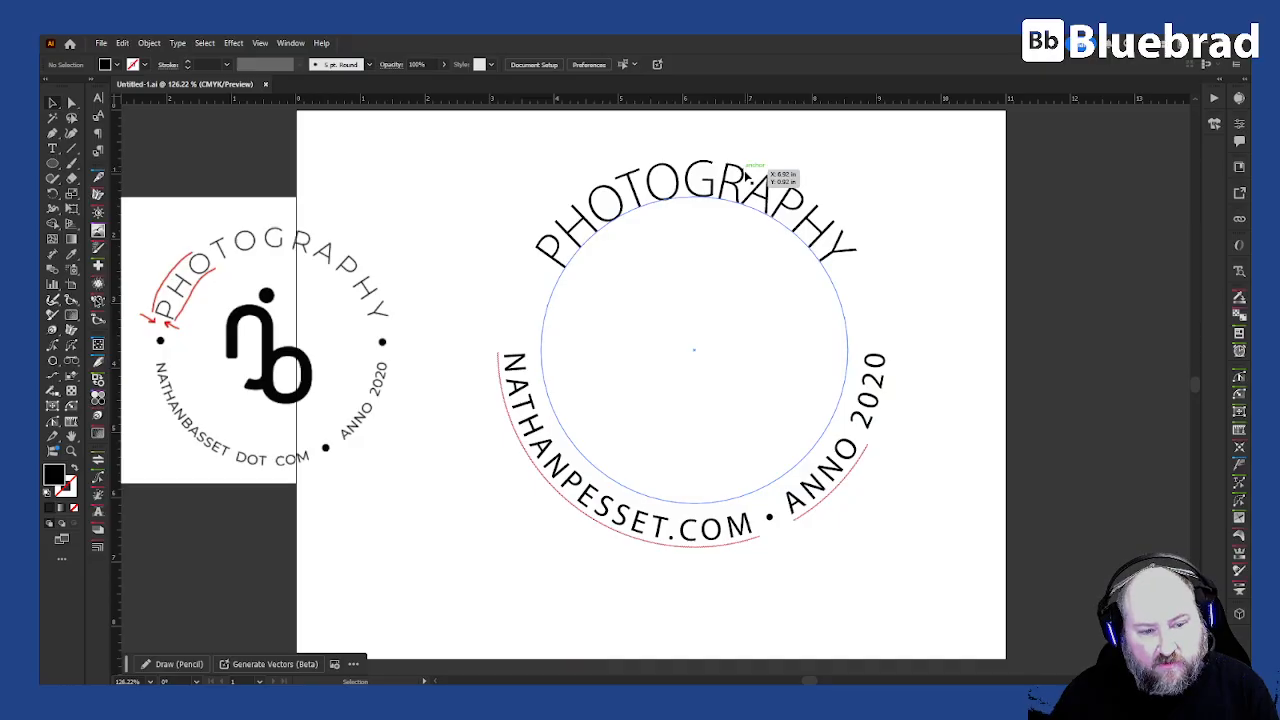
# - Select both circular text objects and duplicate them beside the artboard, off to the right
pyautogui.click(407, 494)
pyautogui.moveTo(400, 477); pyautogui.dragTo(600, 500)
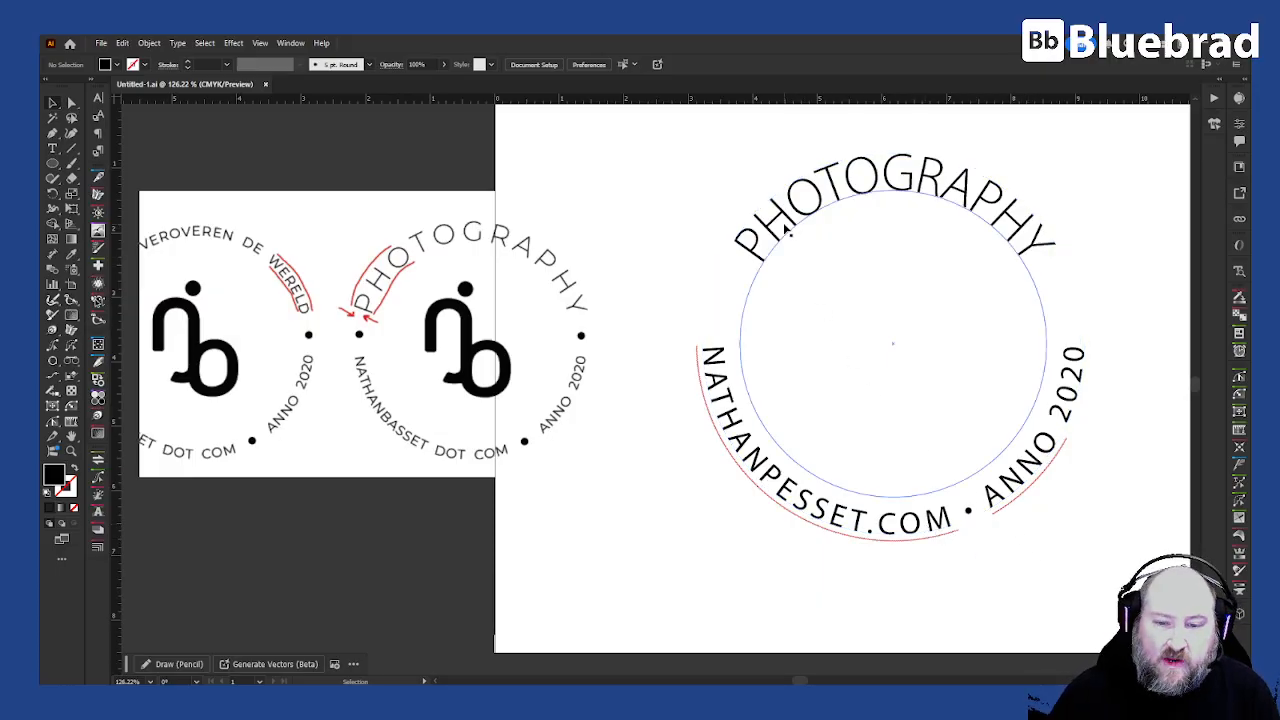
pyautogui.moveTo(846, 286); pyautogui.dragTo(563, 306)
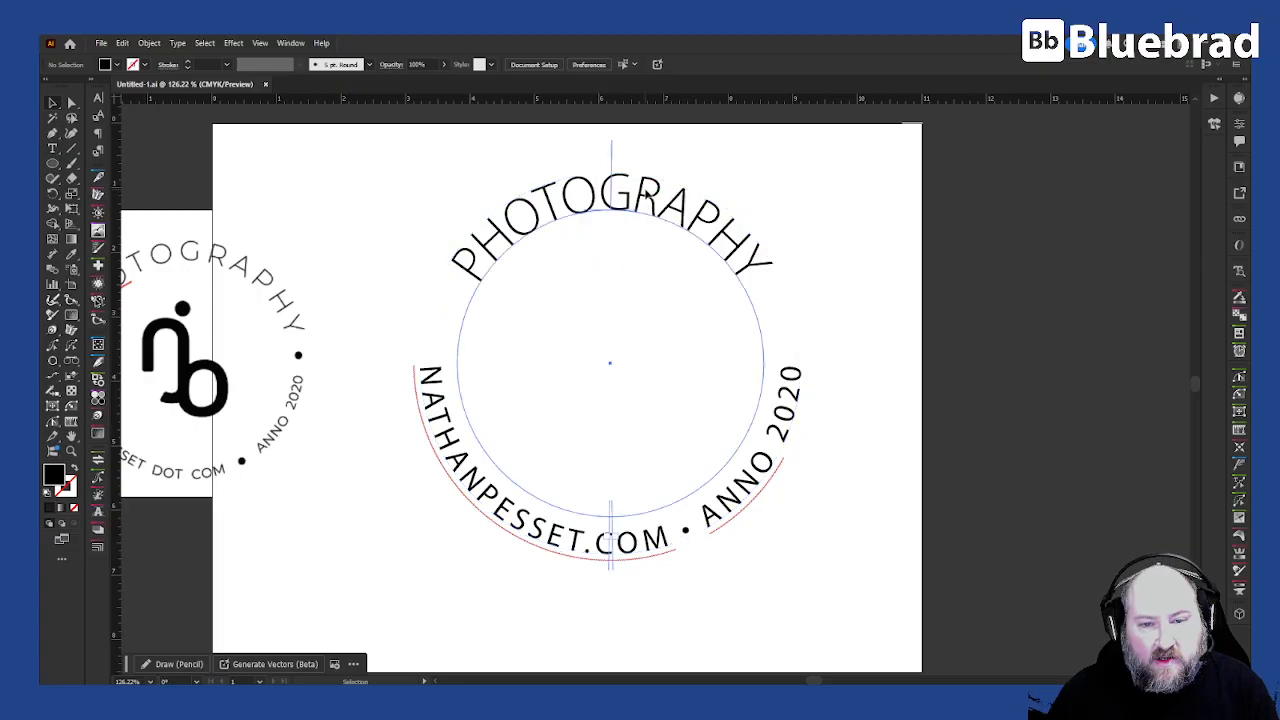
pyautogui.click(648, 195)
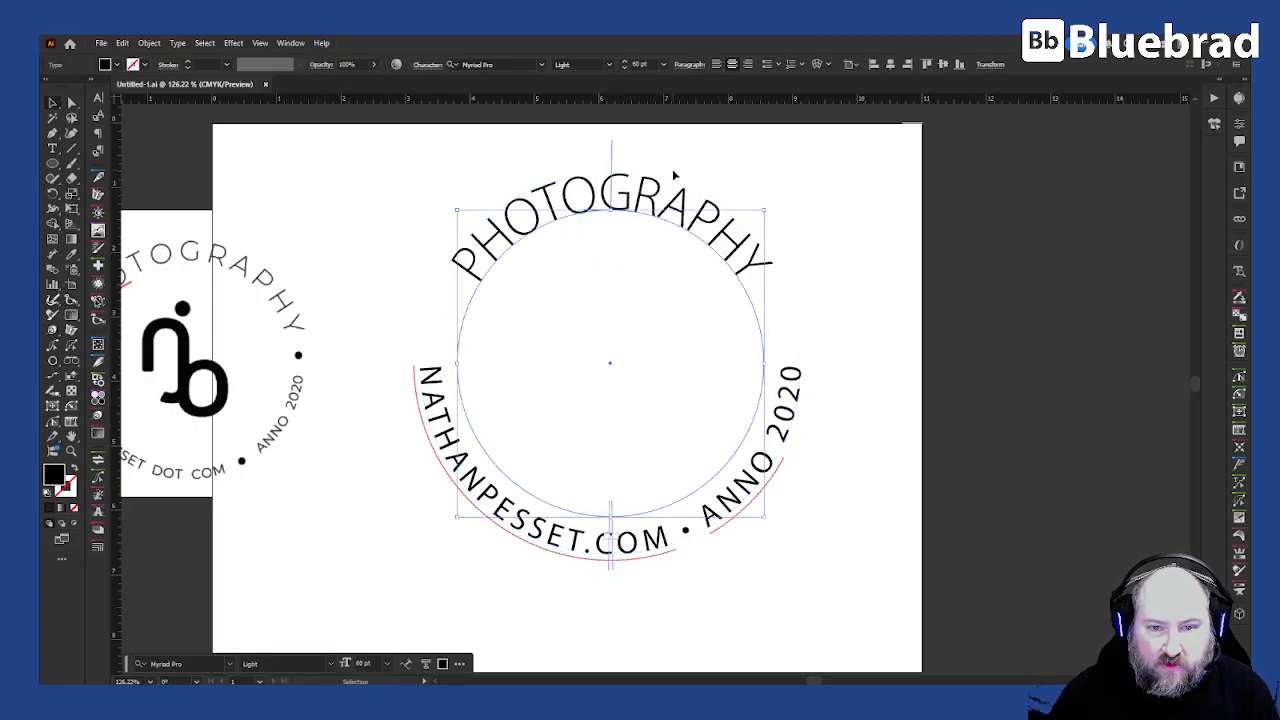
pyautogui.click(802, 342)
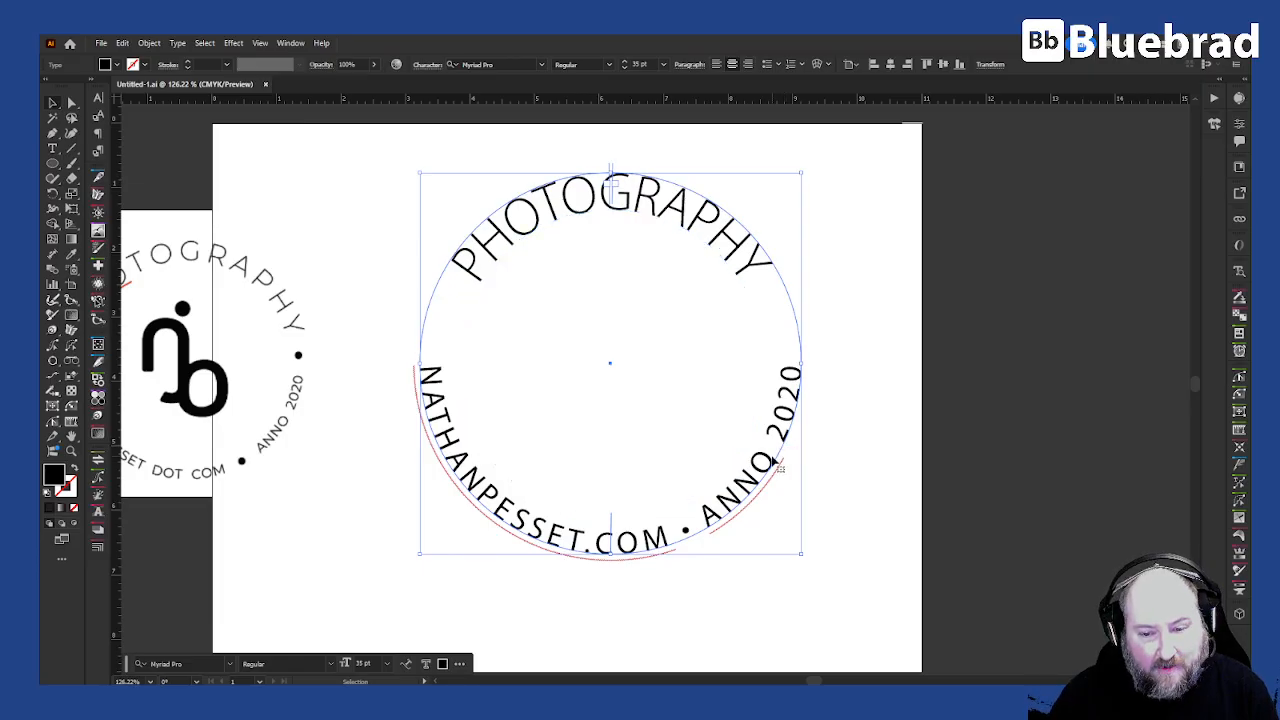
pyautogui.click(725, 236)
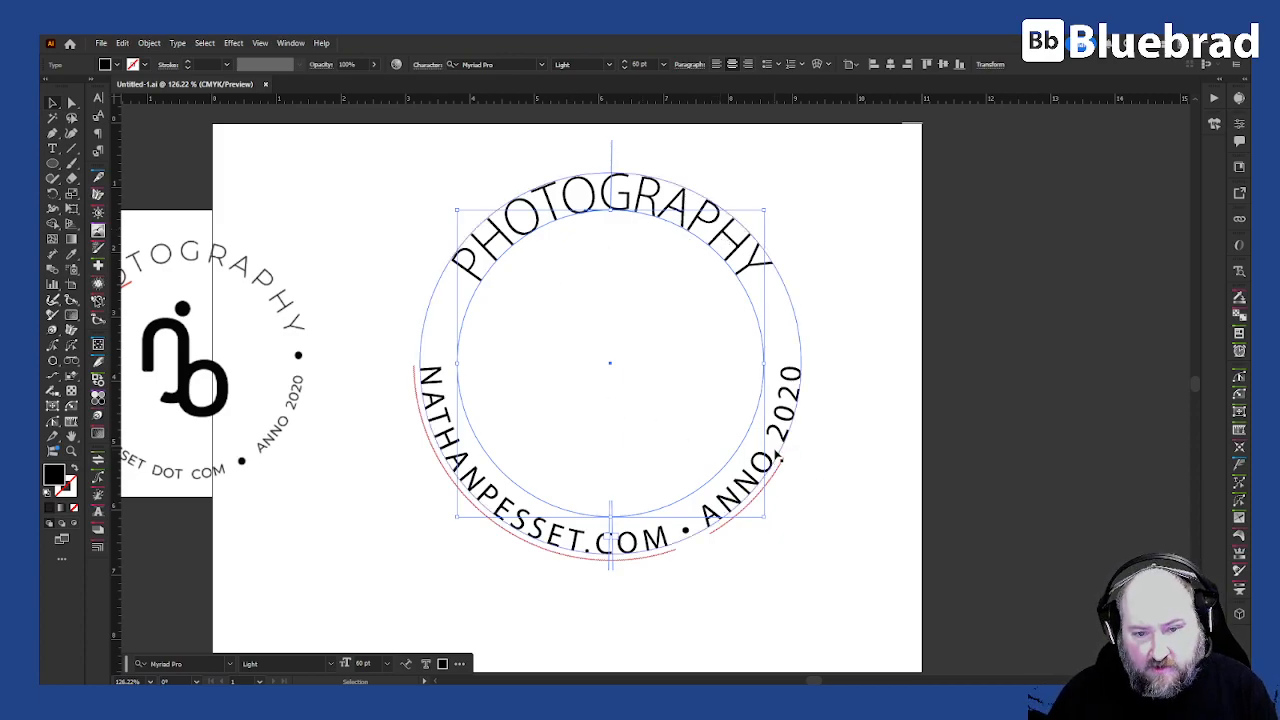
pyautogui.click(836, 231)
pyautogui.scroll(-1, 860, 231)
pyautogui.moveTo(823, 240); pyautogui.dragTo(1172, 250)
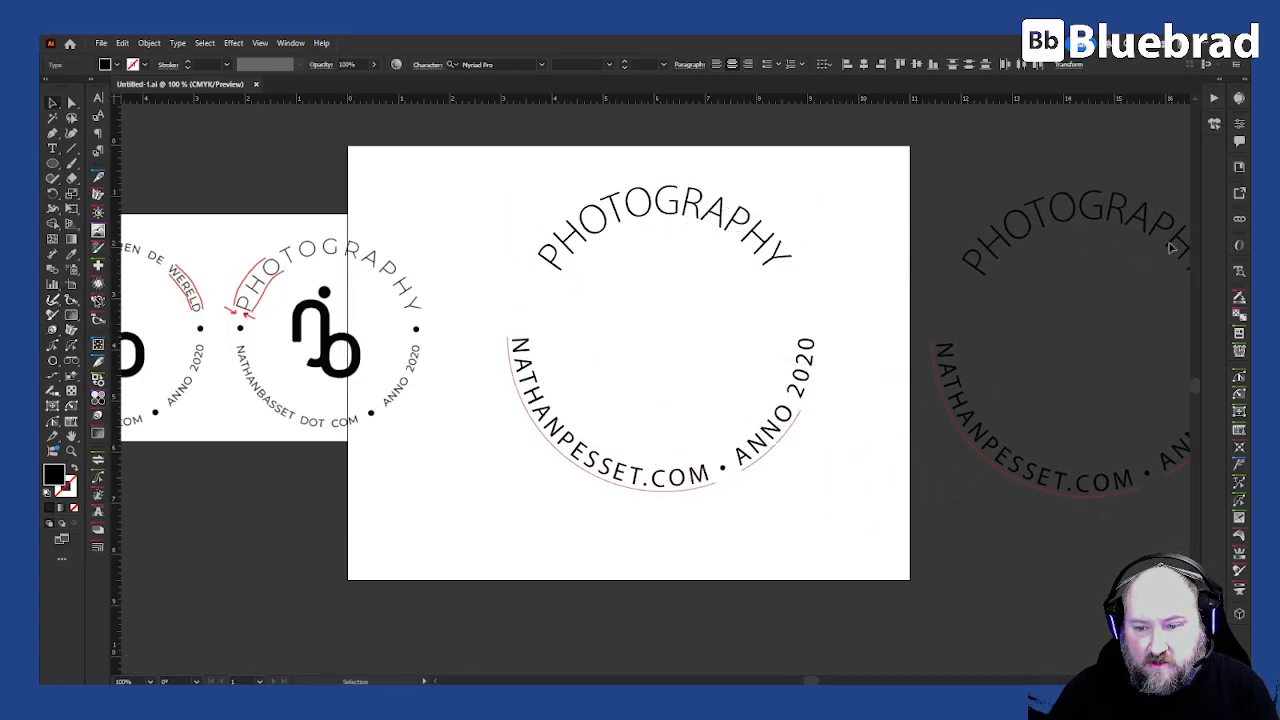
# - Enlarge the PHOTOGRAPHY text circle slightly so it sits a little wider around the center
pyautogui.click(854, 461)
pyautogui.click(796, 416)
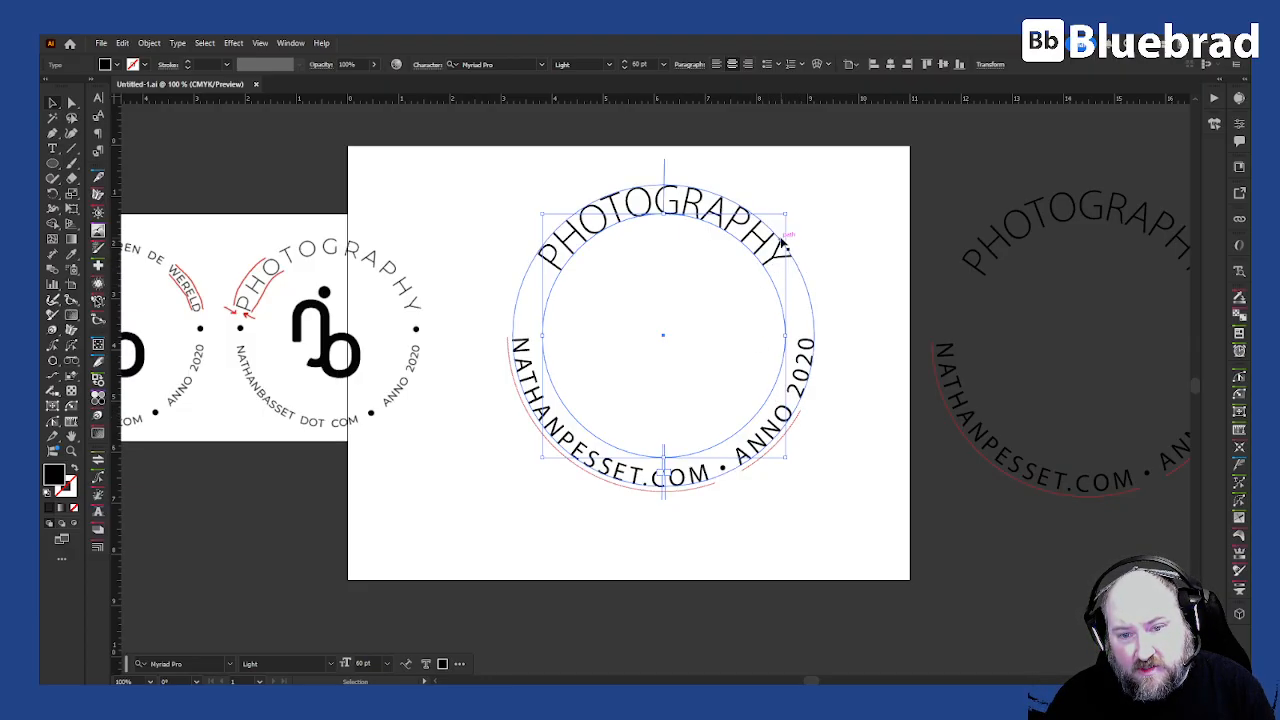
pyautogui.moveTo(785, 335); pyautogui.dragTo(798, 335)
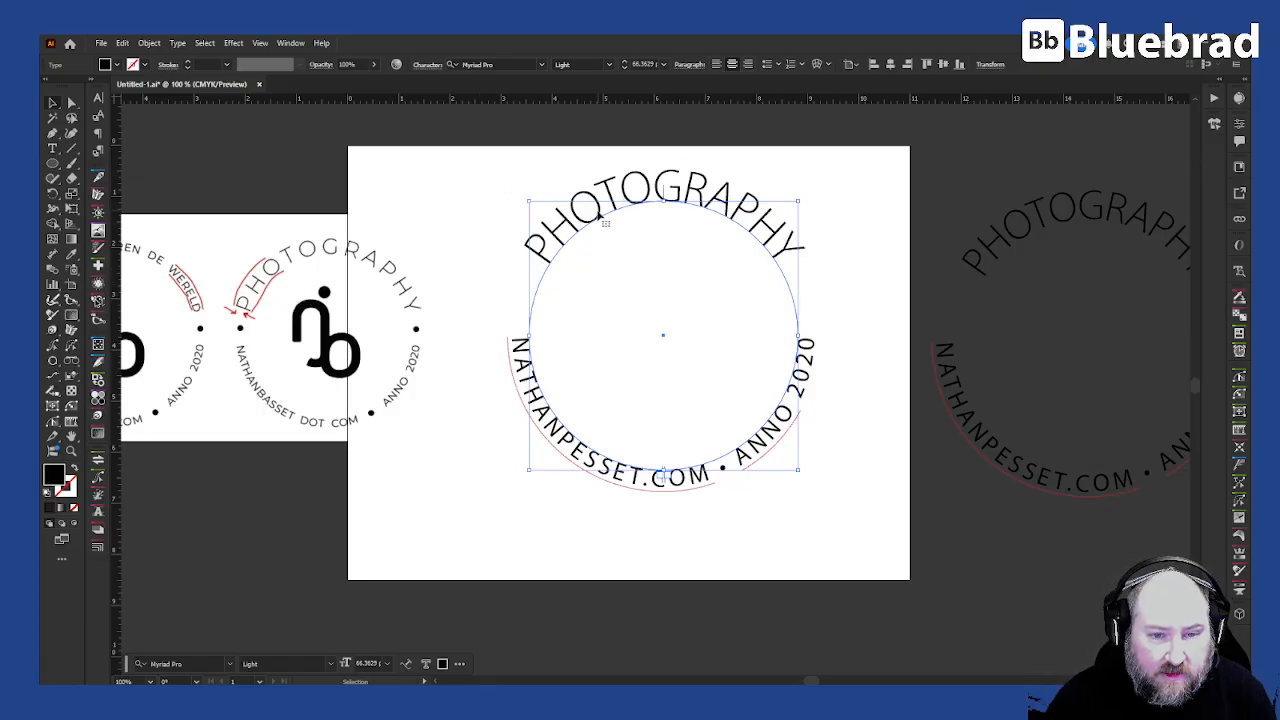
# - Set the PHOTOGRAPHY text to 35 pt in the Regular style, matching the lower circular text
pyautogui.click(520, 368)
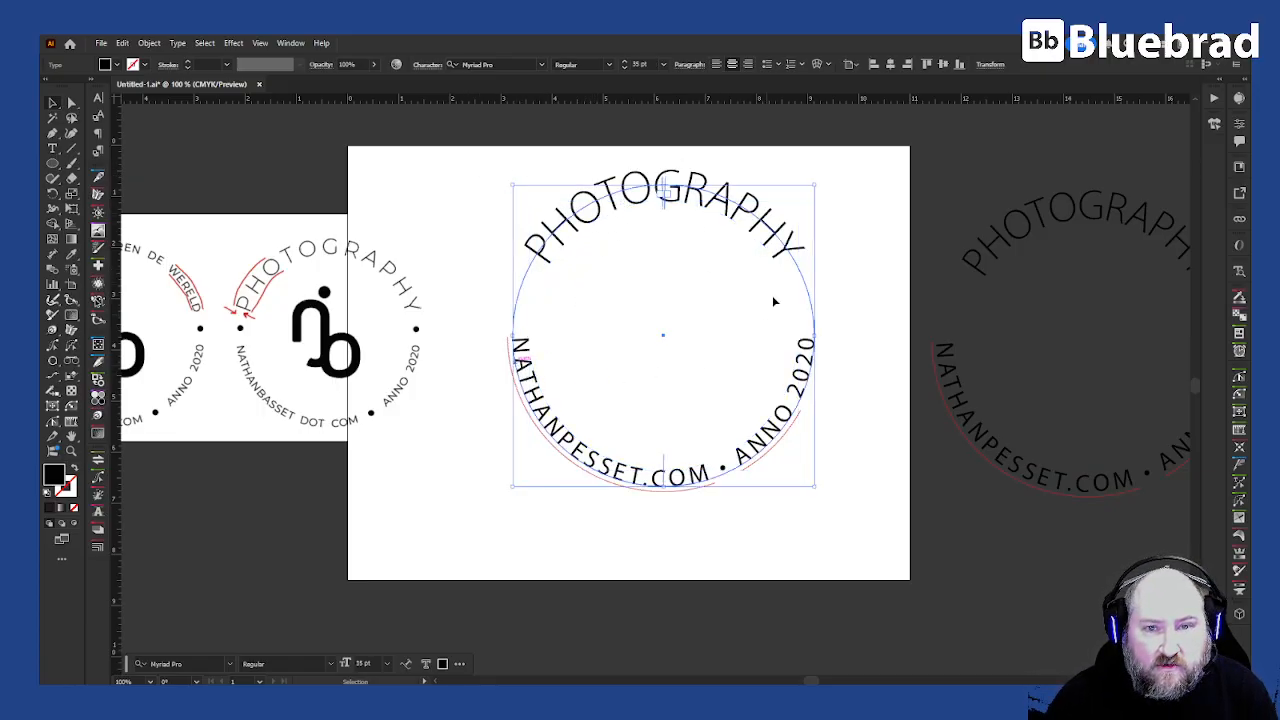
pyautogui.click(645, 62)
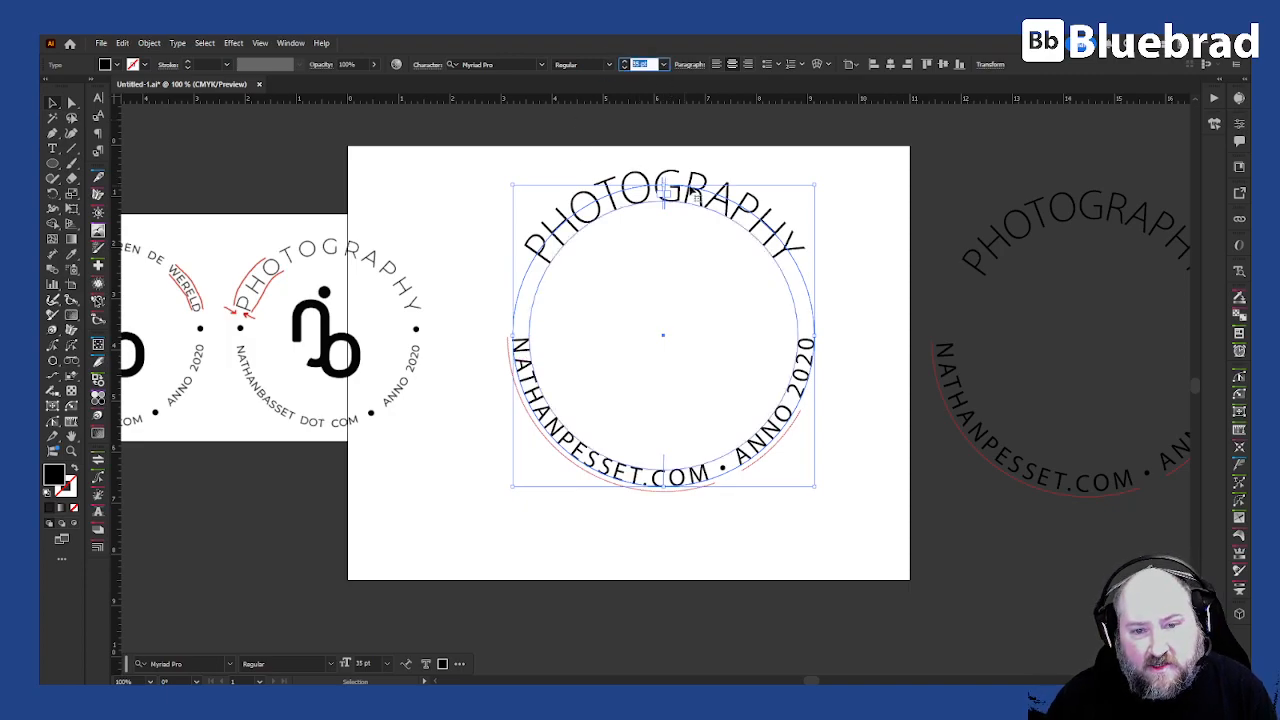
pyautogui.click(728, 190)
pyautogui.click(644, 63)
pyautogui.write('55')
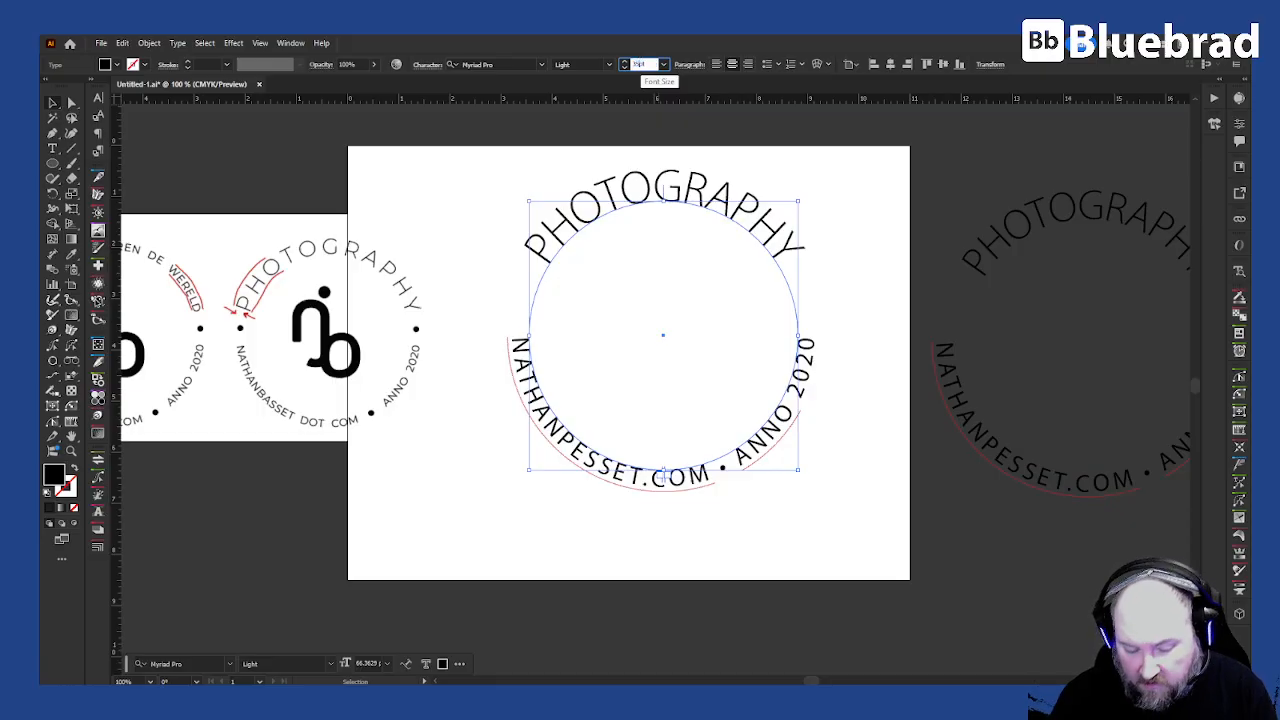
pyautogui.press('Return')
pyautogui.click(608, 64)
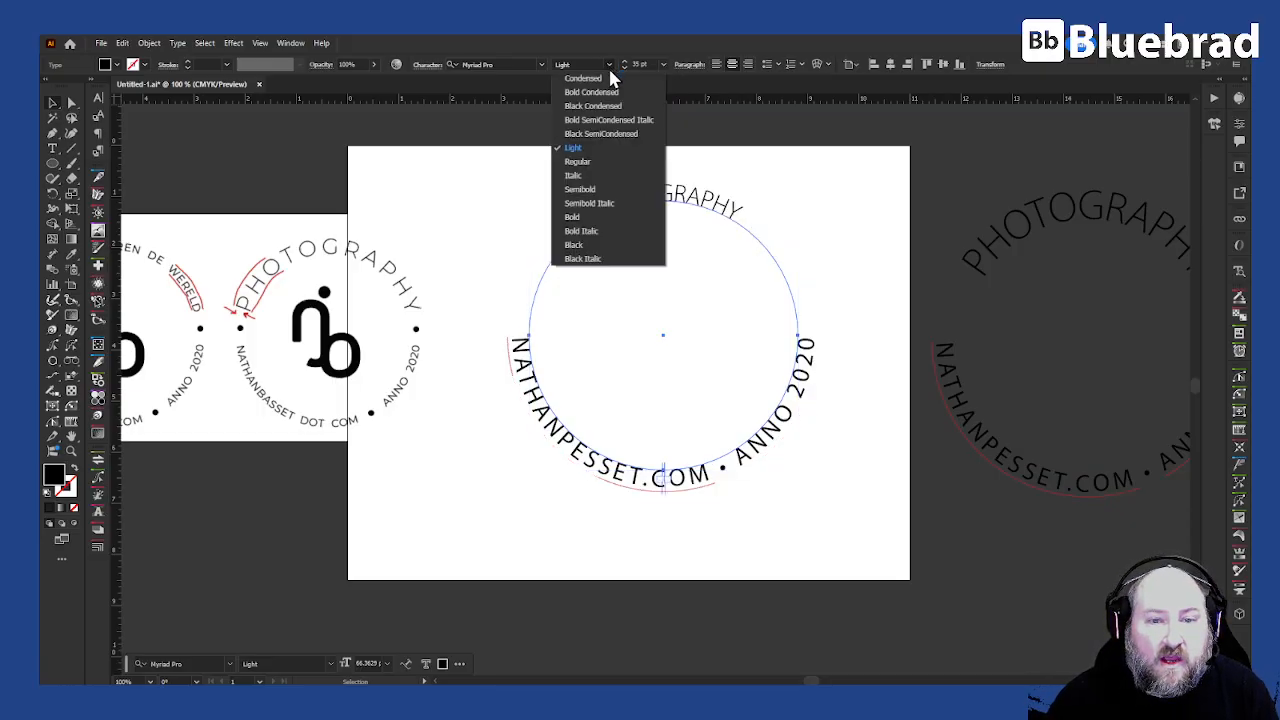
pyautogui.click(590, 162)
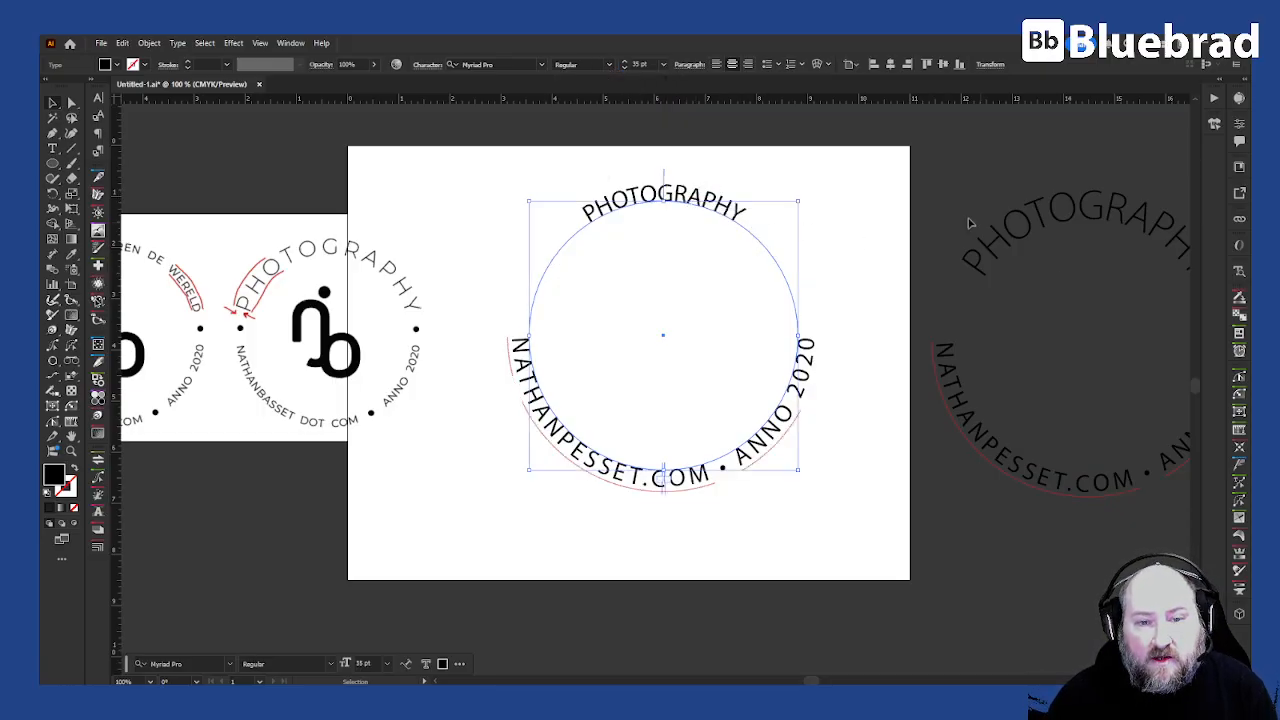
# - Adjust the letter tracking of the PHOTOGRAPHY text to spread the letters wider around the circle
pyautogui.hotkey('alt', 'Right')
pyautogui.hotkey('alt', 'Right')
pyautogui.hotkey('alt', 'Right')
pyautogui.hotkey('alt', 'Right')
pyautogui.hotkey('alt', 'Right')
pyautogui.hotkey('alt', 'Right')
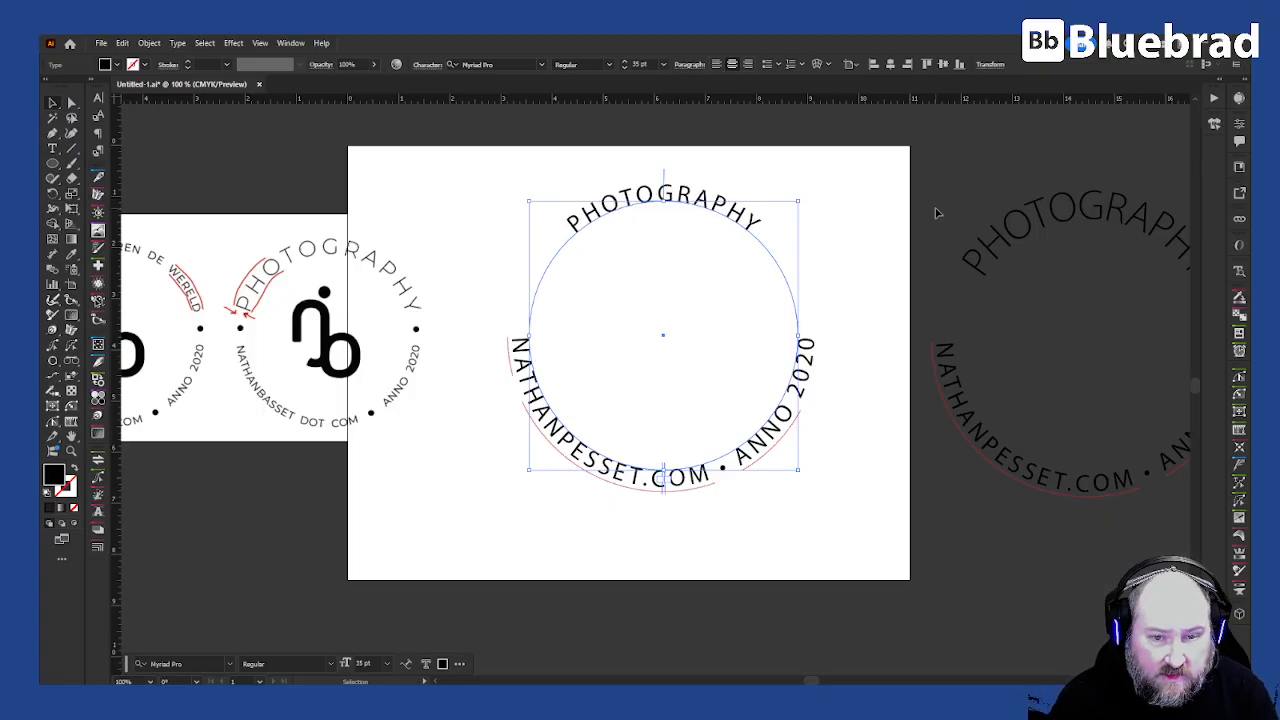
pyautogui.hotkey('alt', 'Right')
pyautogui.hotkey('alt', 'Right')
pyautogui.hotkey('alt', 'Right')
pyautogui.hotkey('alt', 'Right')
pyautogui.hotkey('alt', 'Right')
pyautogui.hotkey('alt', 'Right')
pyautogui.hotkey('alt', 'Right')
pyautogui.hotkey('alt', 'Right')
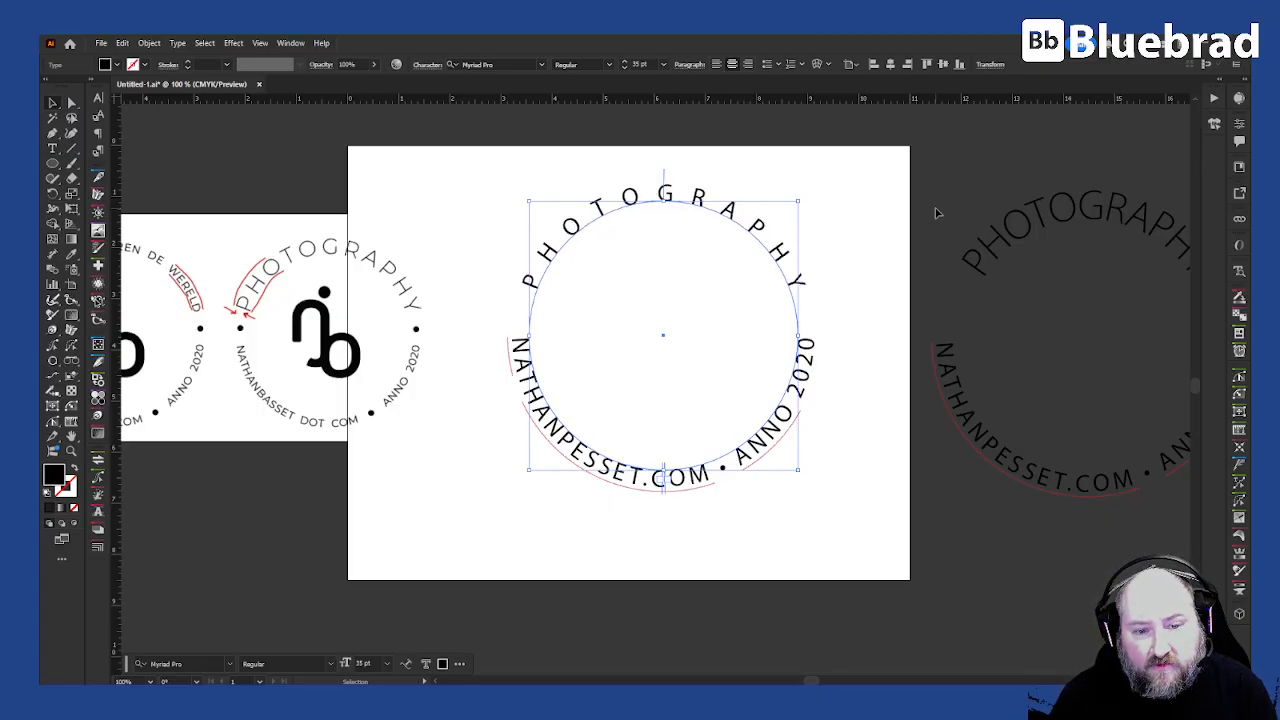
pyautogui.hotkey('alt', 'Left')
pyautogui.hotkey('alt', 'Left')
pyautogui.hotkey('alt', 'Left')
pyautogui.hotkey('alt', 'Left')
pyautogui.hotkey('alt', 'Left')
pyautogui.hotkey('alt', 'Left')
pyautogui.hotkey('alt', 'Left')
pyautogui.hotkey('alt', 'Left')
pyautogui.hotkey('alt', 'Left')
pyautogui.hotkey('alt', 'Left')
pyautogui.hotkey('alt', 'Left')
pyautogui.hotkey('alt', 'Left')
pyautogui.hotkey('alt', 'Right')
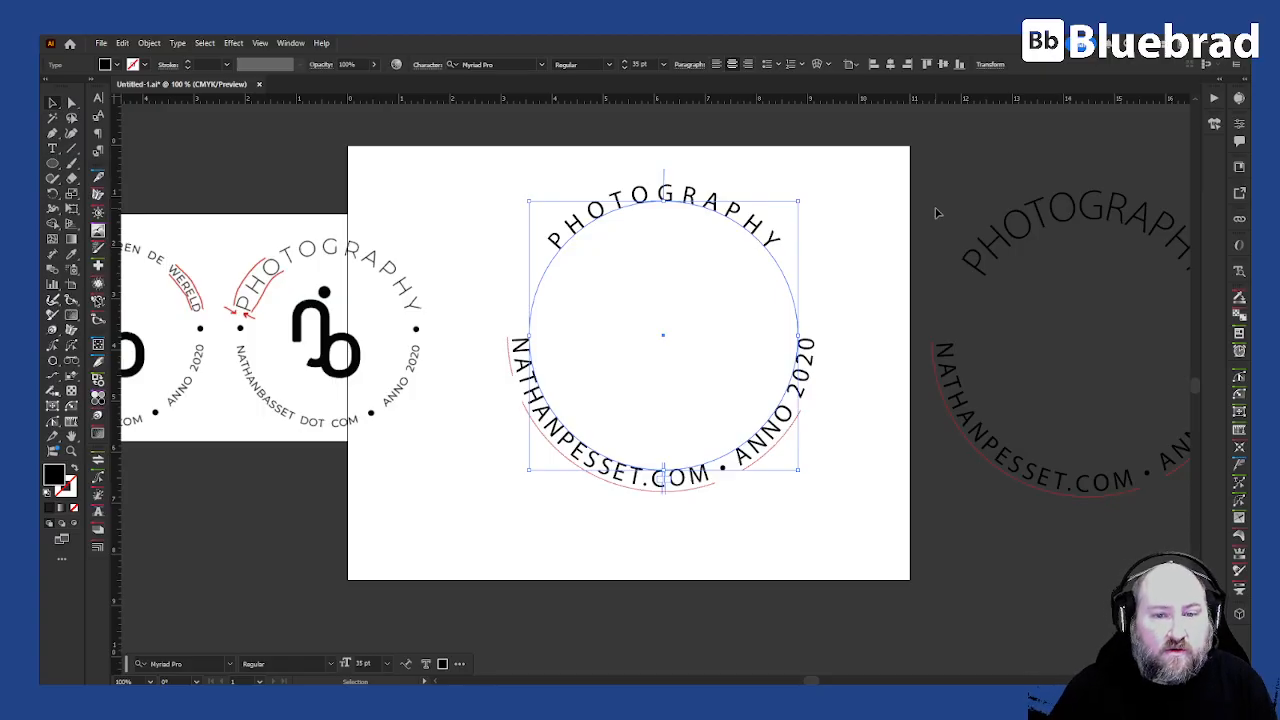
# - Increase the horizontal scale of the PHOTOGRAPHY text in the Character panel
pyautogui.click(99, 101)
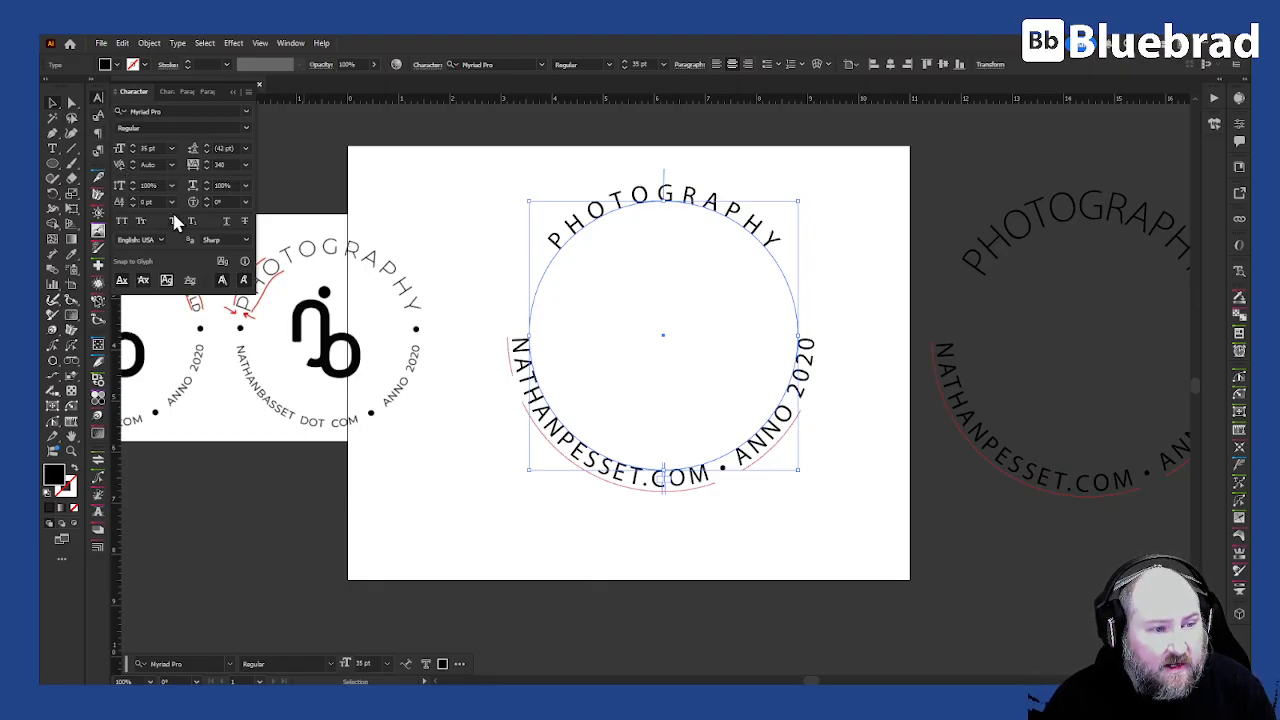
pyautogui.click(229, 184)
pyautogui.press('Up')
pyautogui.press('Up')
pyautogui.press('Up')
pyautogui.press('Up')
pyautogui.press('Up')
pyautogui.press('Up')
pyautogui.press('Up')
pyautogui.press('Up')
pyautogui.press('Up')
pyautogui.press('Up')
pyautogui.press('Up')
pyautogui.press('Up')
pyautogui.press('Up')
pyautogui.press('Up')
pyautogui.press('Up')
pyautogui.press('Up')
pyautogui.press('Up')
pyautogui.press('Up')
pyautogui.press('Up')
pyautogui.press('Up')
pyautogui.press('Up')
pyautogui.press('Up')
pyautogui.press('Up')
pyautogui.press('Up')
pyautogui.press('Up')
pyautogui.press('Up')
pyautogui.press('Up')
pyautogui.press('Up')
pyautogui.press('Up')
pyautogui.press('Up')
pyautogui.press('Up')
pyautogui.press('Up')
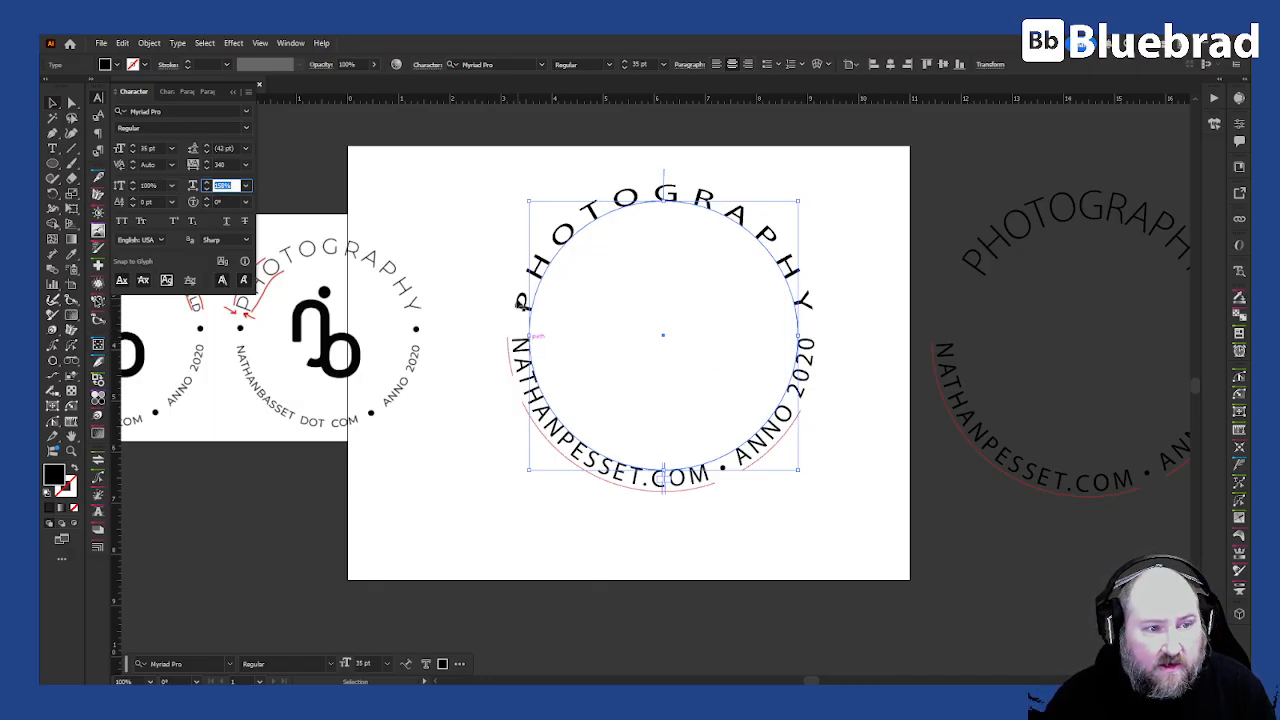
pyautogui.click(682, 190)
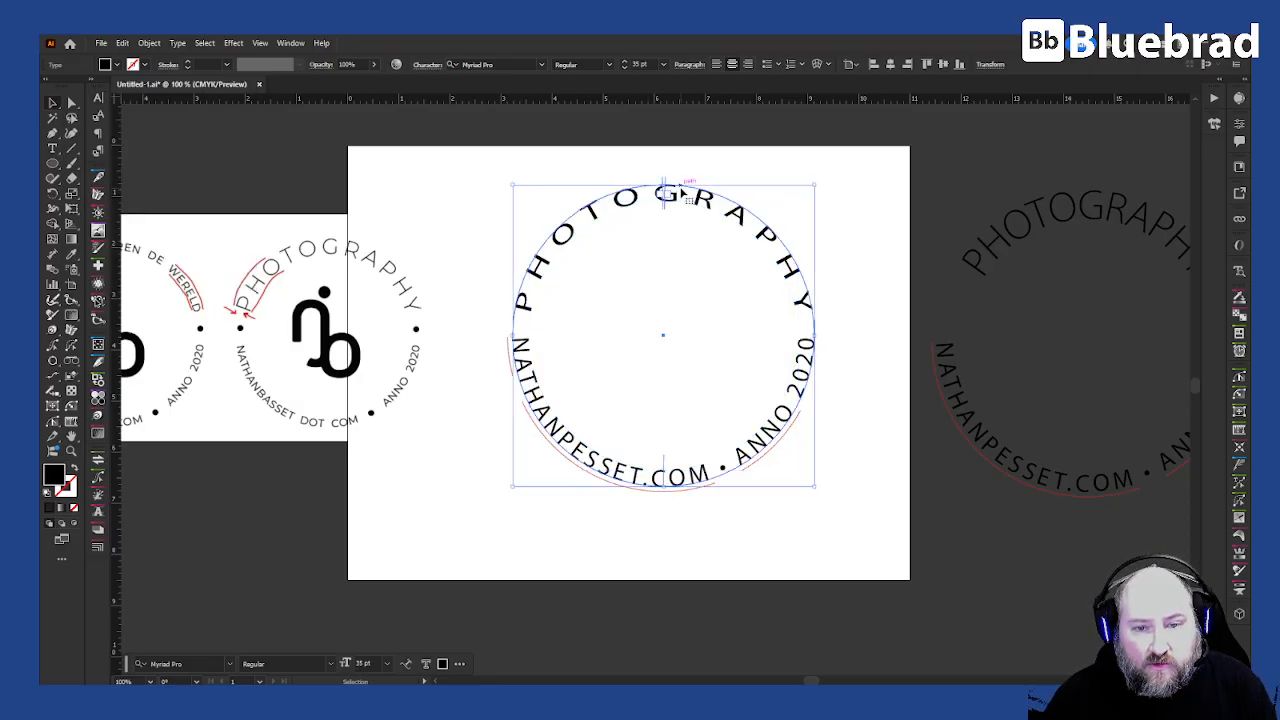
# - Set the PHOTOGRAPHY text's horizontal scale to 110%
pyautogui.click(99, 99)
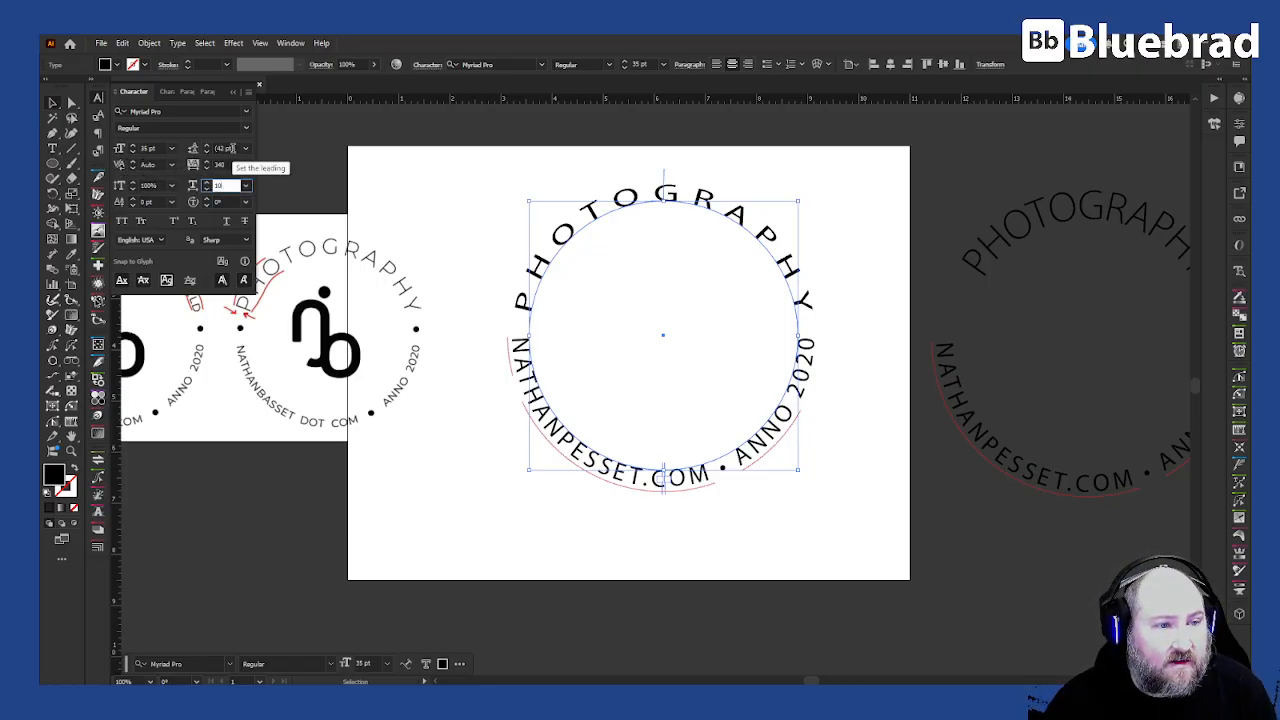
pyautogui.click(226, 164)
pyautogui.click(222, 186)
pyautogui.write('1')
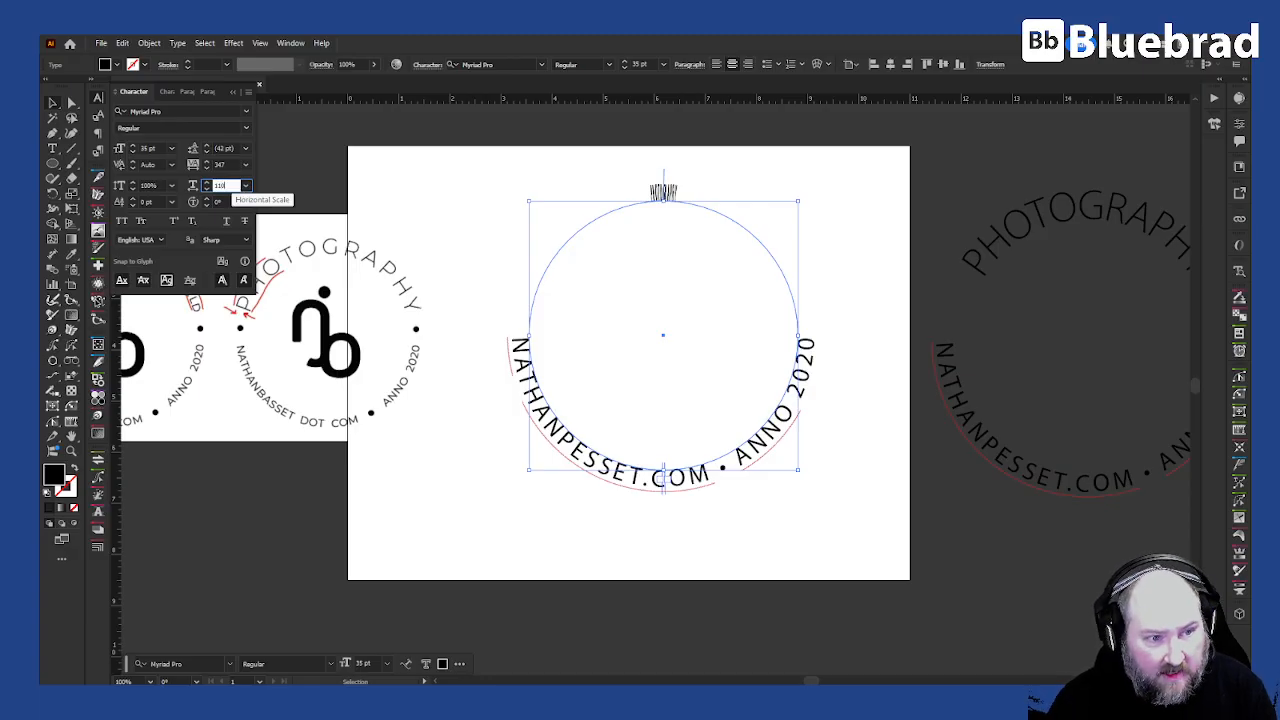
# - Increase the PHOTOGRAPHY text's tracking by six steps
pyautogui.click(227, 164)
pyautogui.press('Up')
pyautogui.press('Up')
pyautogui.press('Up')
pyautogui.press('Up')
pyautogui.press('Up')
pyautogui.press('Up')
pyautogui.press('Up')
pyautogui.press('Up')
pyautogui.press('Up')
pyautogui.press('Up')
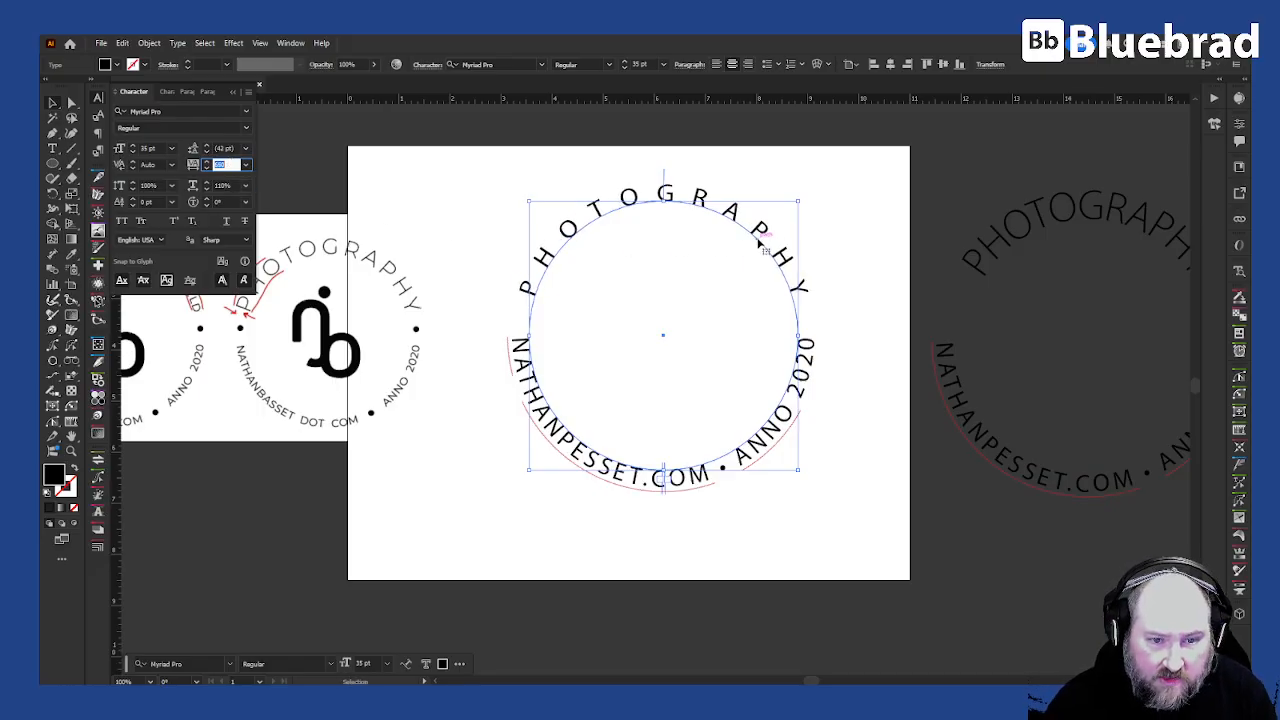
pyautogui.click(843, 205)
# - Paste PHOTOGRAPHY as a straight point-text line below the duplicated badge
pyautogui.scroll(-2, 843, 205)
pyautogui.hscroll(6, 843, 205)
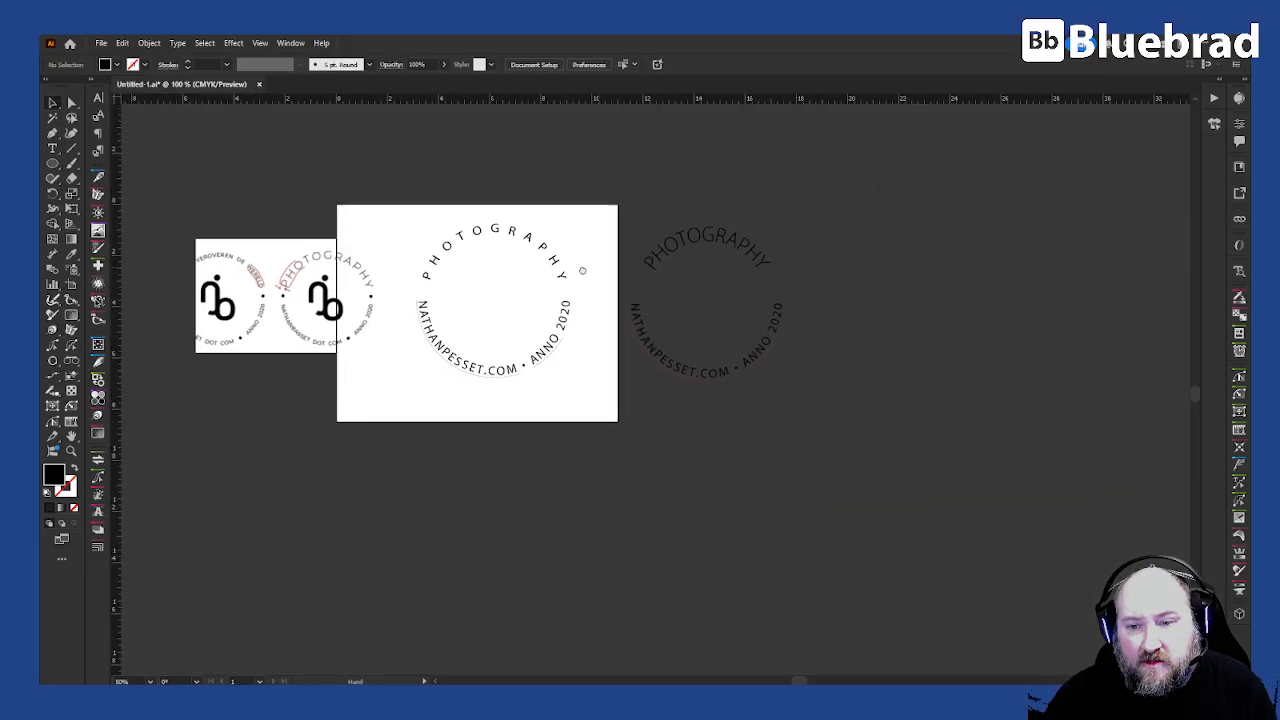
pyautogui.scroll(2, 674, 263)
pyautogui.click(645, 203)
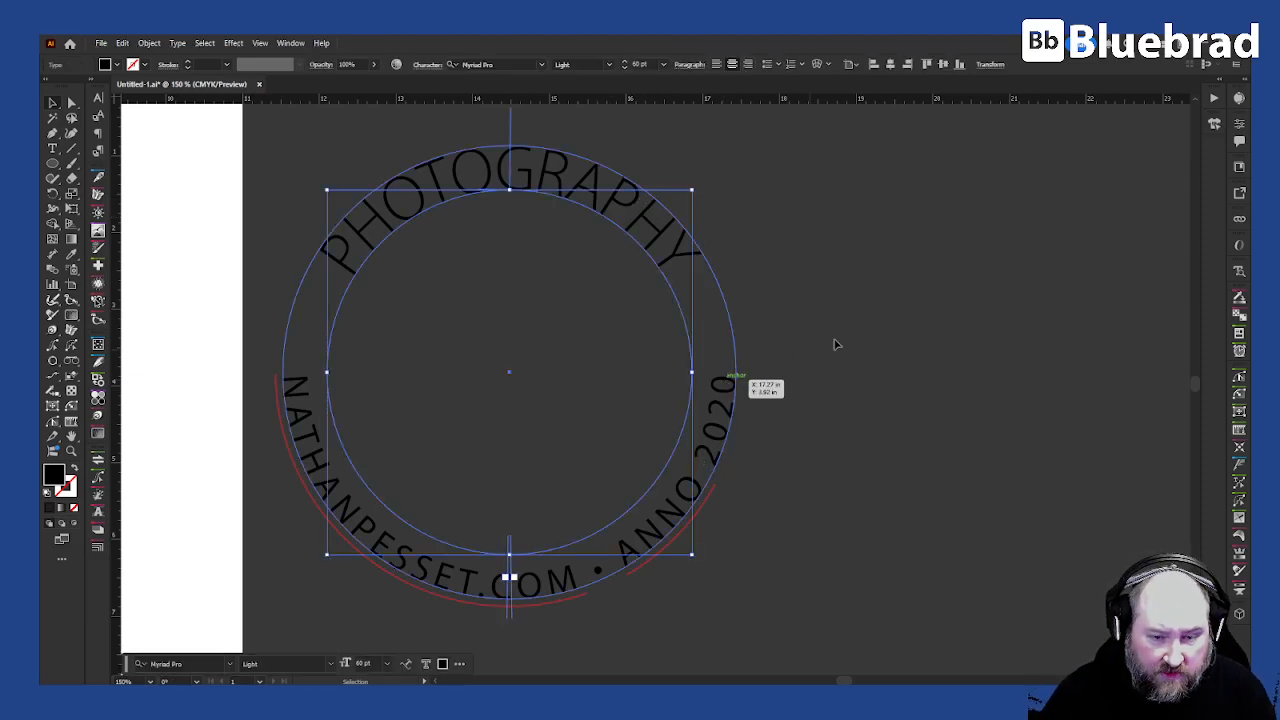
pyautogui.click(803, 354)
pyautogui.scroll(-2, 769, 277)
pyautogui.click(716, 248)
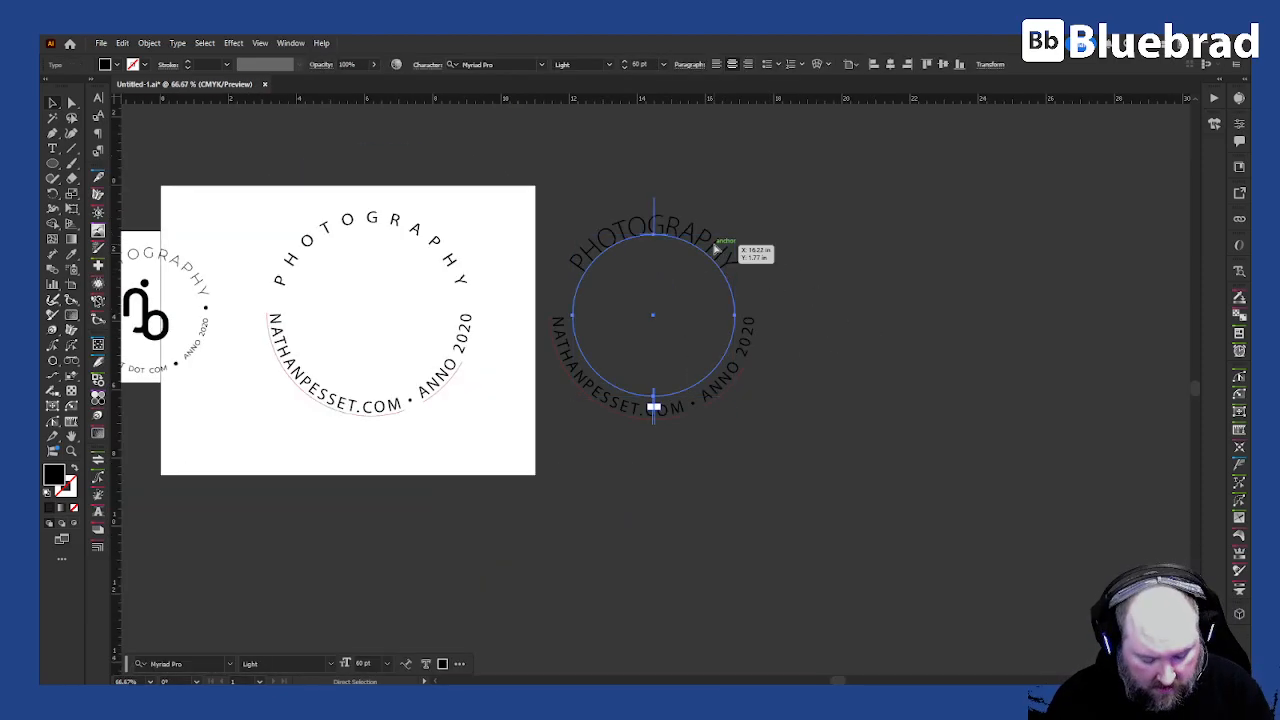
pyautogui.click(843, 526)
pyautogui.press('t')
pyautogui.click(681, 572)
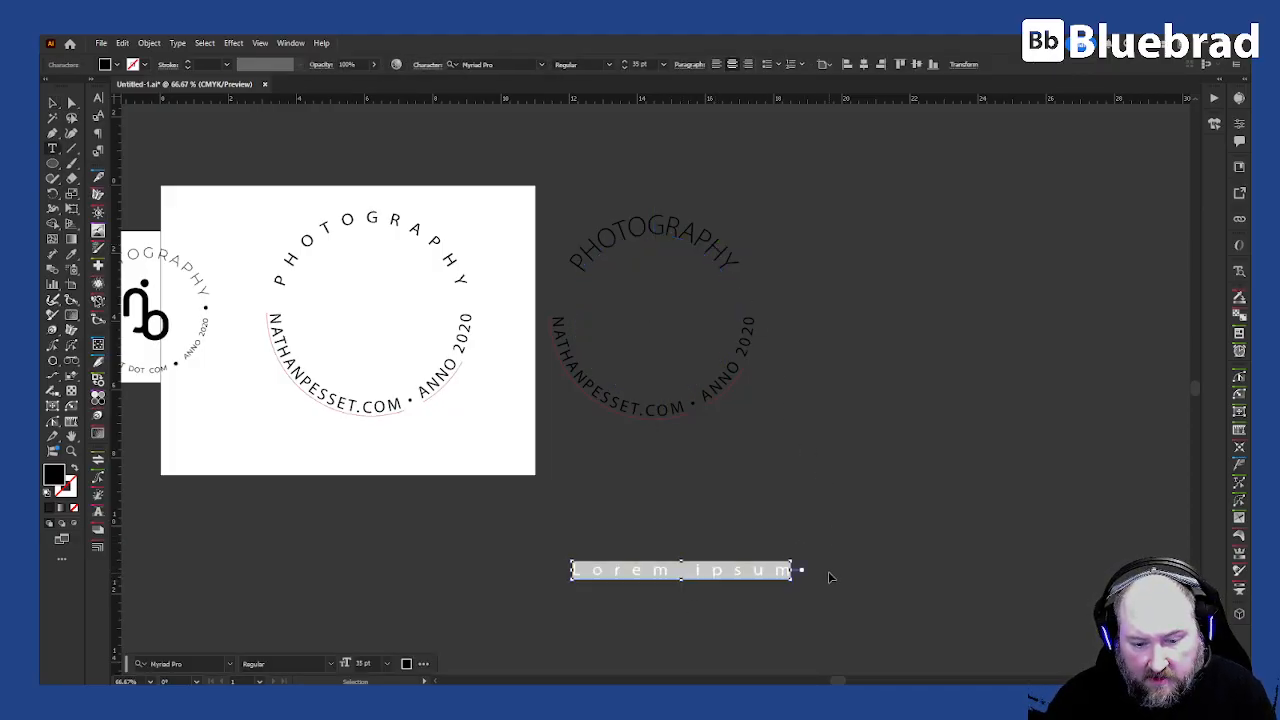
pyautogui.hotkey('ctrl', 'v')
pyautogui.press('Escape')
# - Paste the website-and-year text as a straight point-text line above the PHOTOGRAPHY line
pyautogui.click(736, 370)
pyautogui.press('t')
pyautogui.press('v')
pyautogui.click(700, 489)
pyautogui.press('t')
pyautogui.click(702, 500)
pyautogui.write('NATHANPESSET.COM • ANNO 2020')
pyautogui.click(53, 103)
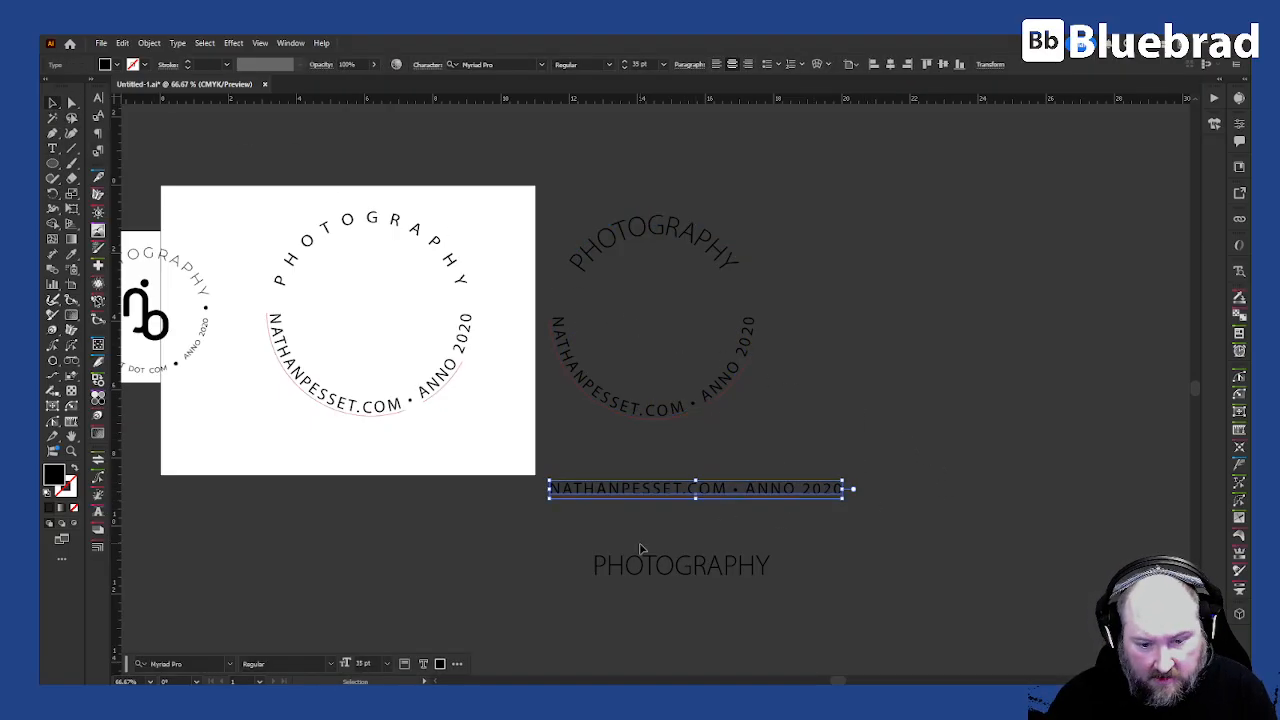
# - Copy the website line's character style onto the straight PHOTOGRAPHY text with the Eyedropper
pyautogui.click(726, 578)
pyautogui.press('i')
pyautogui.click(739, 488)
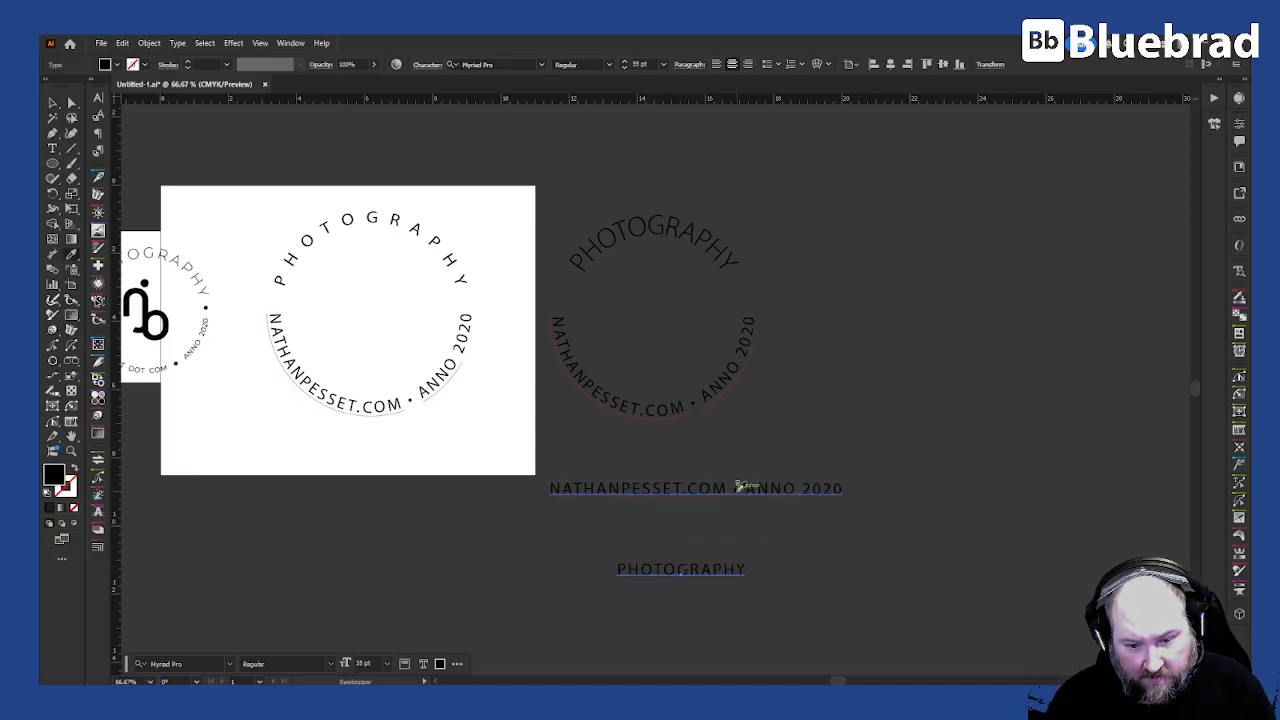
# - Draw a rectangle covering the straight website-and-year text line
pyautogui.press('v')
pyautogui.click(819, 565)
pyautogui.click(769, 490)
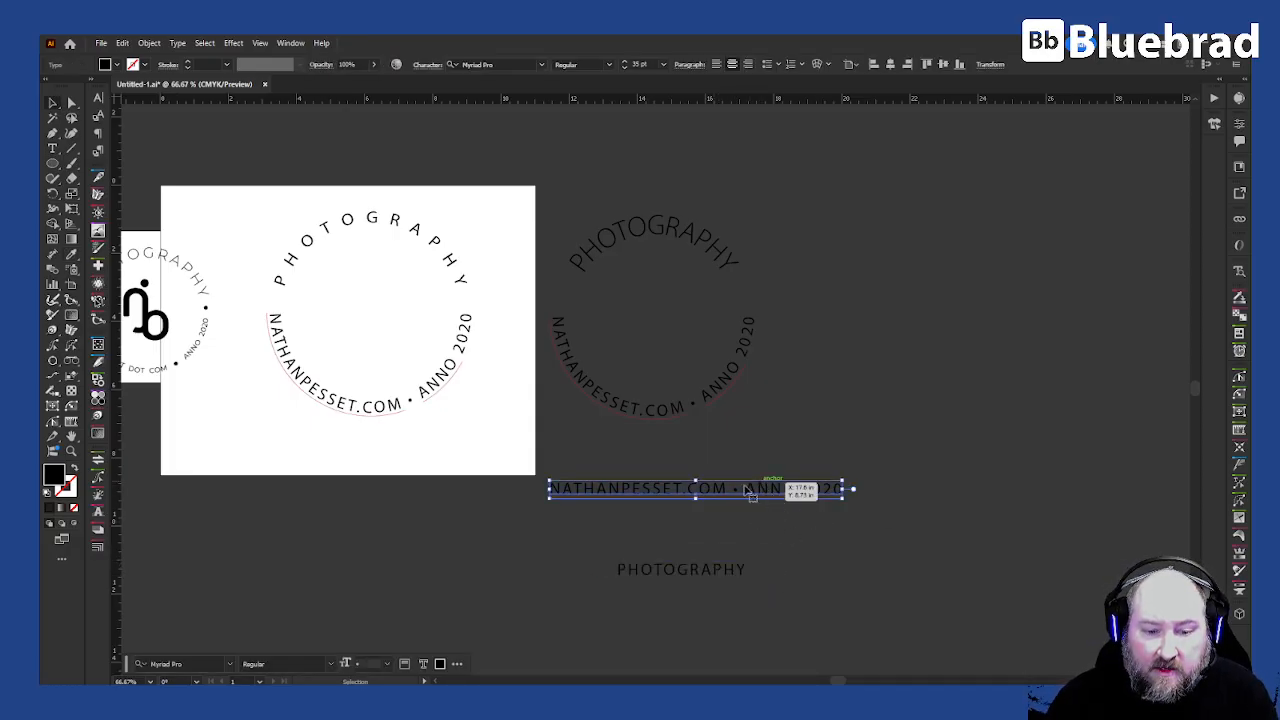
pyautogui.click(53, 163)
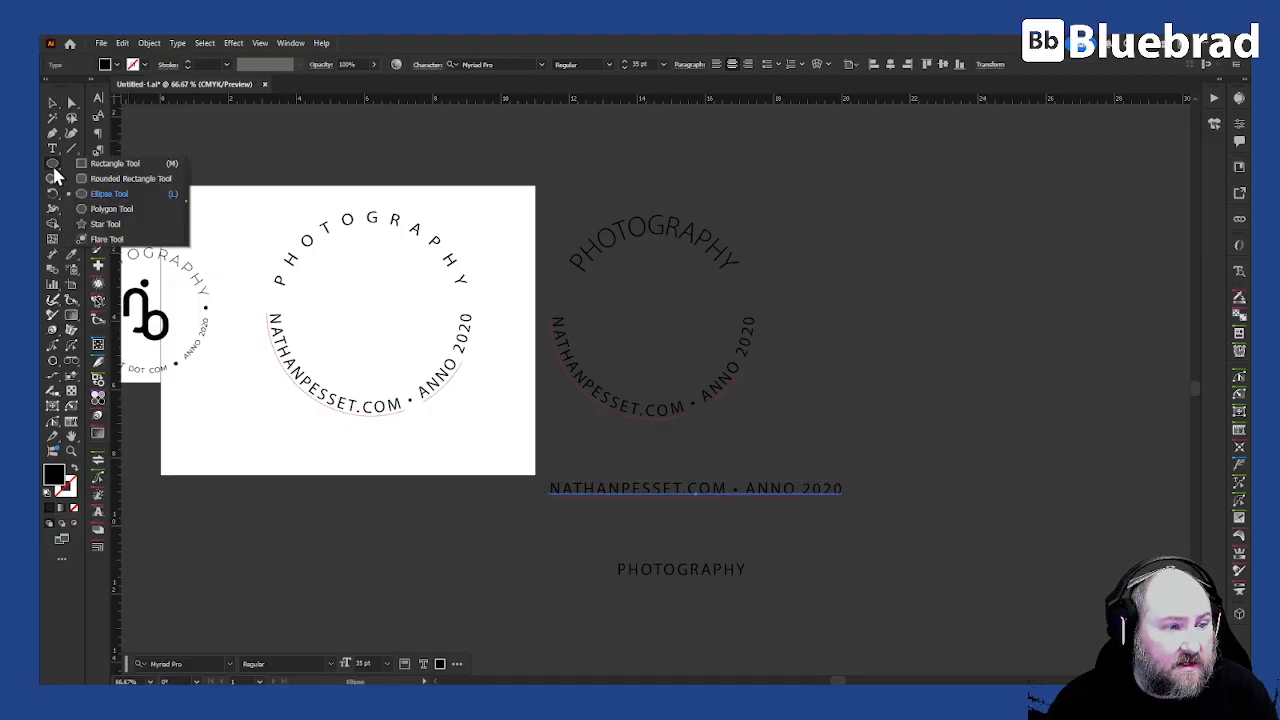
pyautogui.click(115, 163)
pyautogui.moveTo(550, 484); pyautogui.dragTo(843, 490)
# - Duplicate the rectangle down over the straight PHOTOGRAPHY line
pyautogui.press('v')
pyautogui.moveTo(755, 487); pyautogui.dragTo(758, 568)
# - Make an envelope from the straight website-and-year line using its covering rectangle as the top object
pyautogui.moveTo(897, 531); pyautogui.dragTo(671, 437)
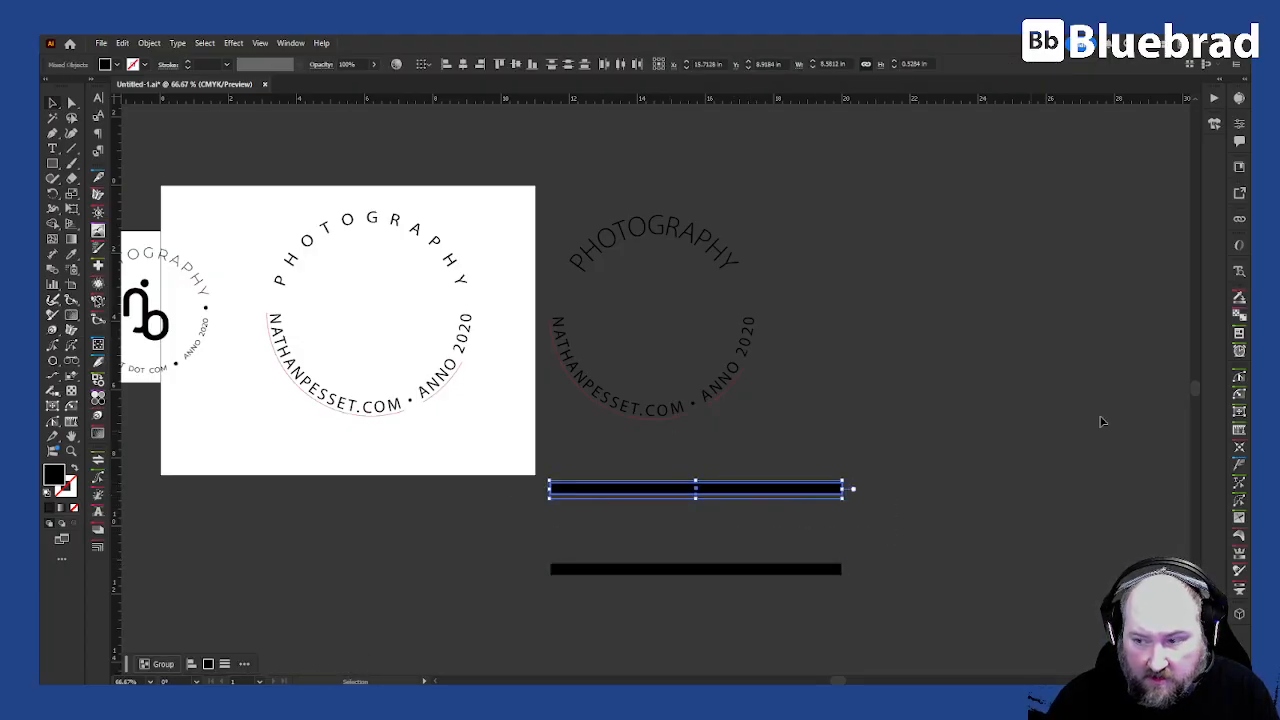
pyautogui.moveTo(1250, 245); pyautogui.dragTo(919, 184)
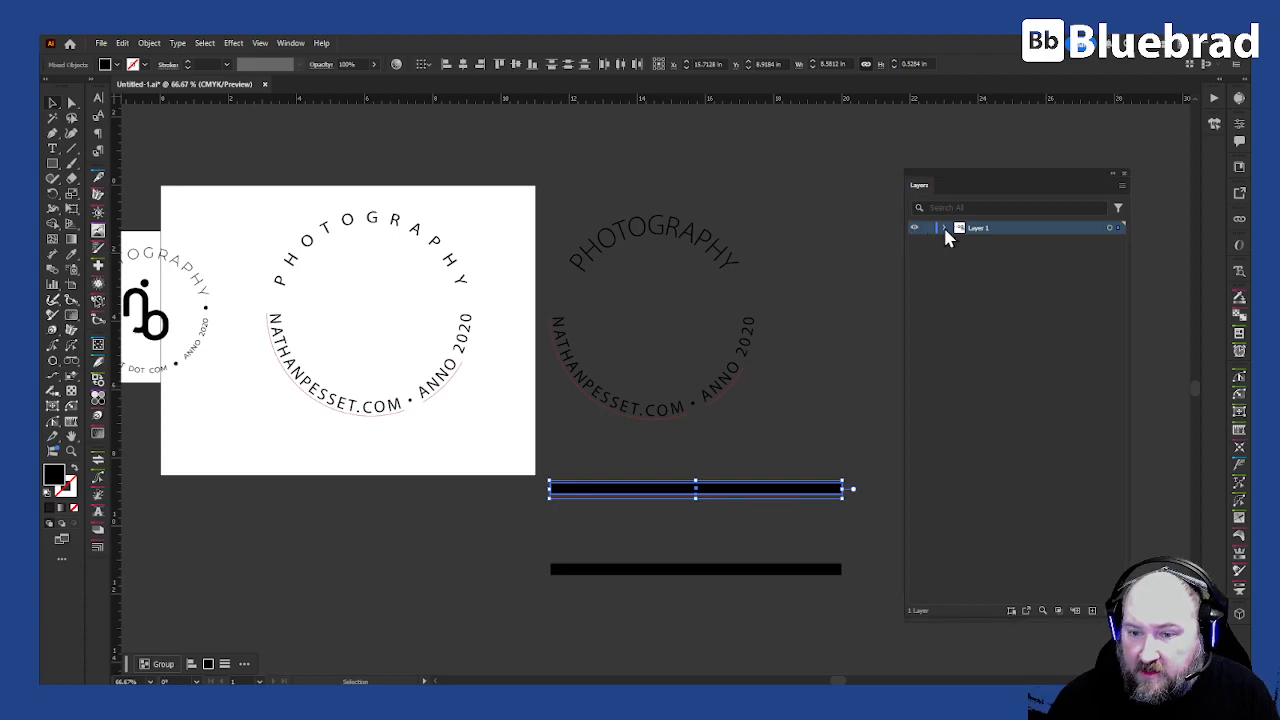
pyautogui.click(944, 229)
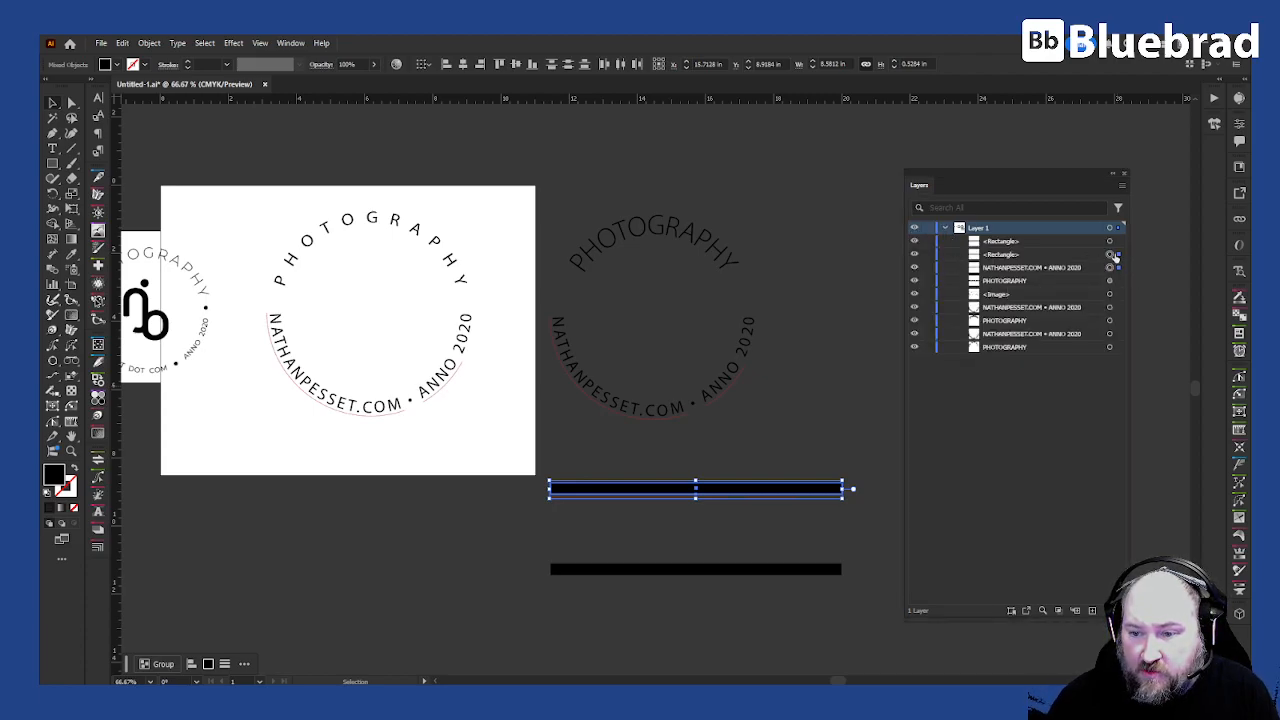
pyautogui.keyDown('shift'); pyautogui.click(1110, 267); pyautogui.keyUp('shift')
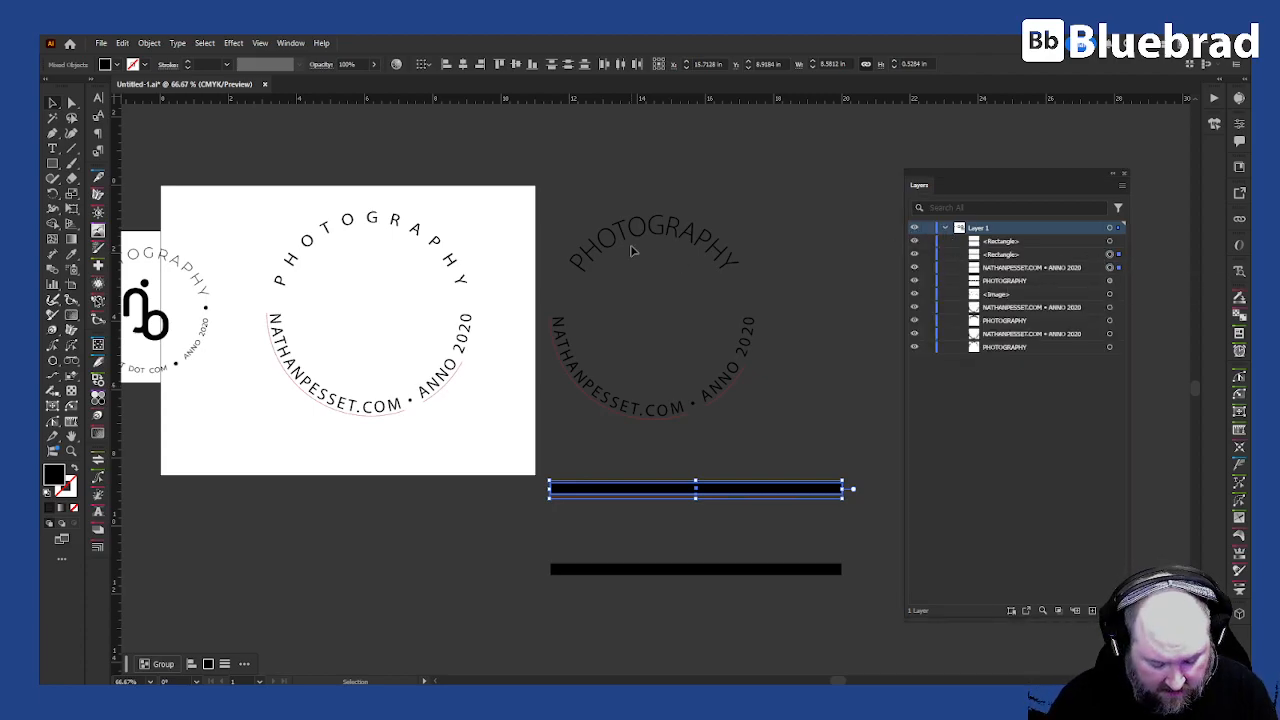
pyautogui.press('a')
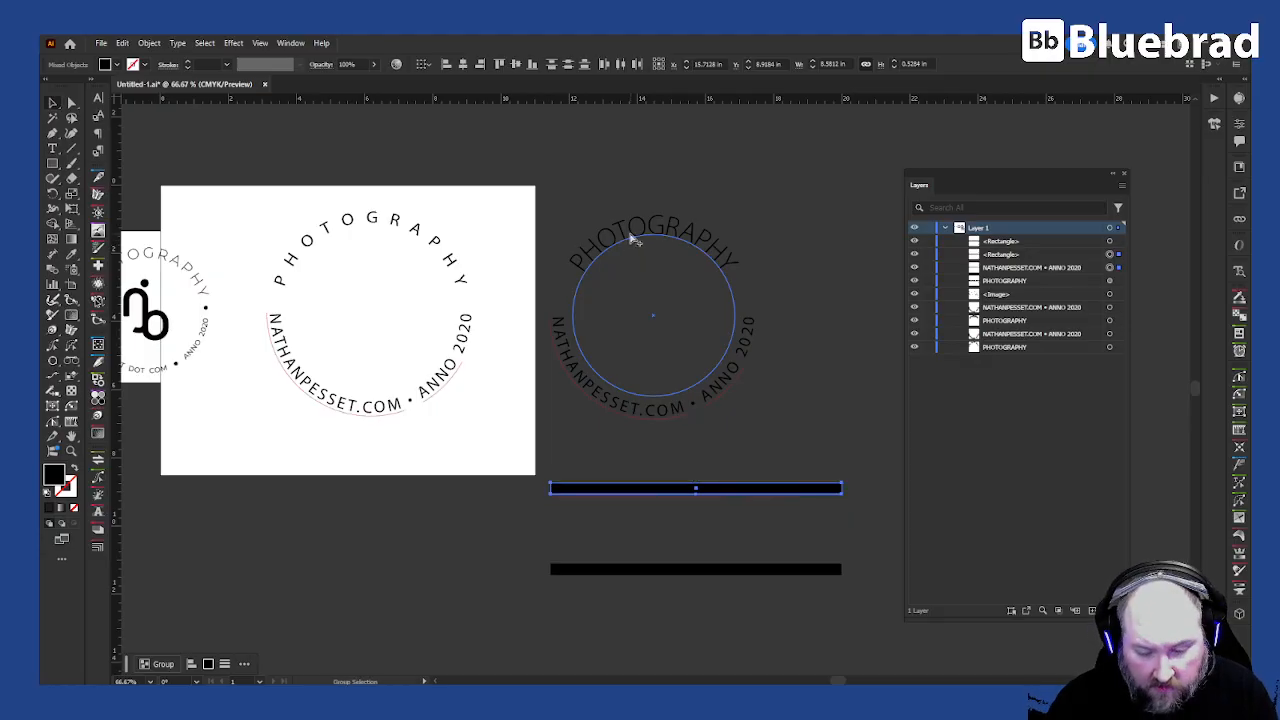
pyautogui.hotkey('ctrl', 'alt', 'c')
pyautogui.press('v')
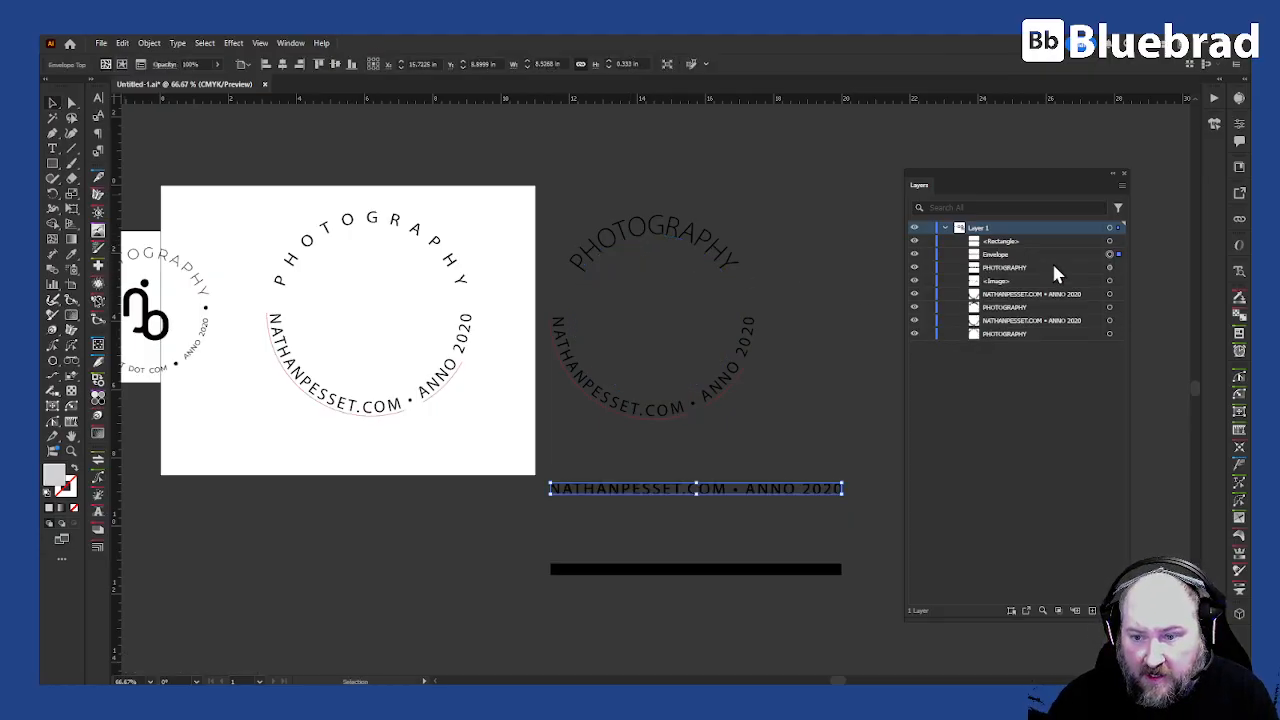
# - Make an envelope from the straight PHOTOGRAPHY line with its covering rectangle as the top object
pyautogui.click(799, 569)
pyautogui.press('a')
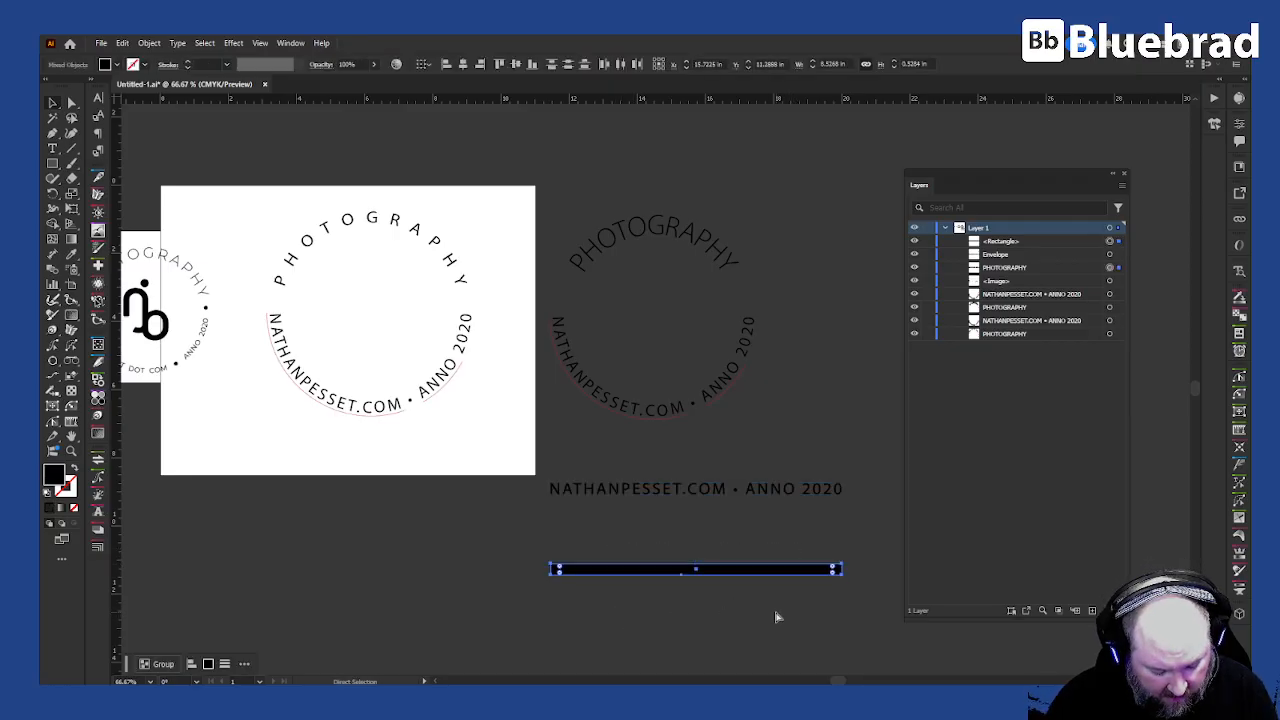
pyautogui.hotkey('ctrl', 'alt', 'c')
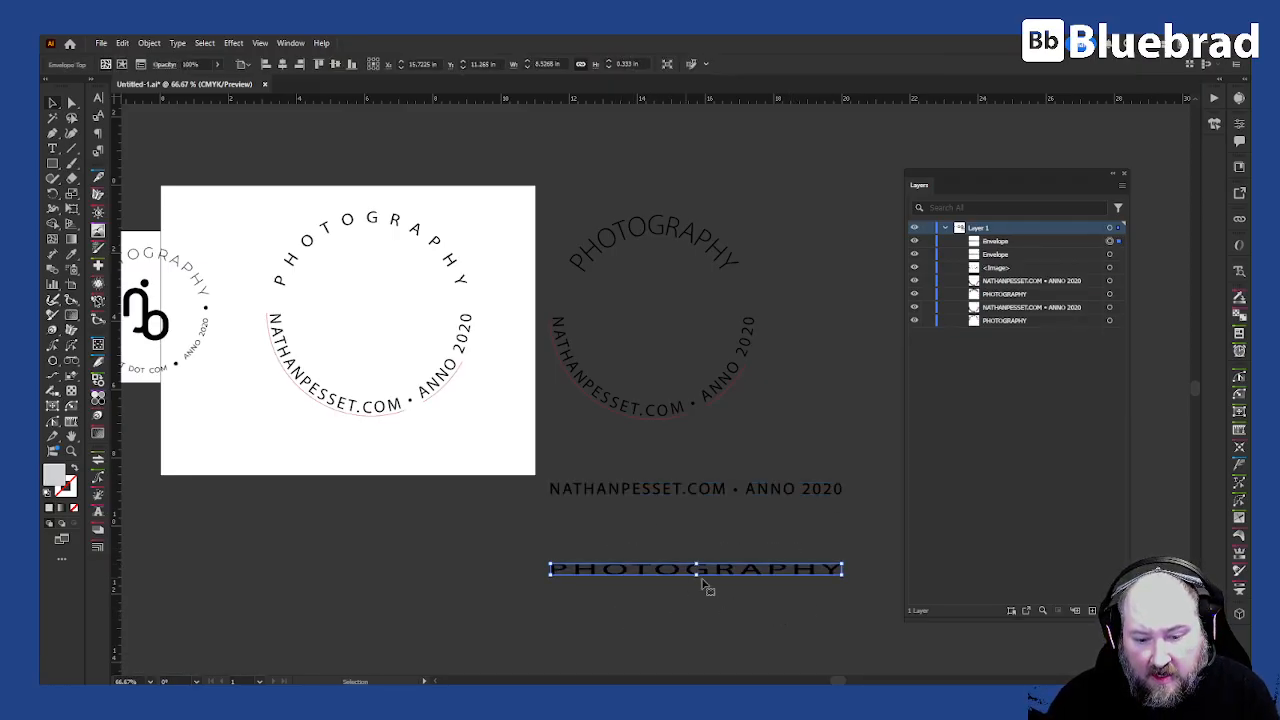
# - Add a vertical mesh line through the middle of the PHOTOGRAPHY envelope with the Mesh tool
pyautogui.click(738, 533)
pyautogui.moveTo(794, 523); pyautogui.dragTo(654, 429)
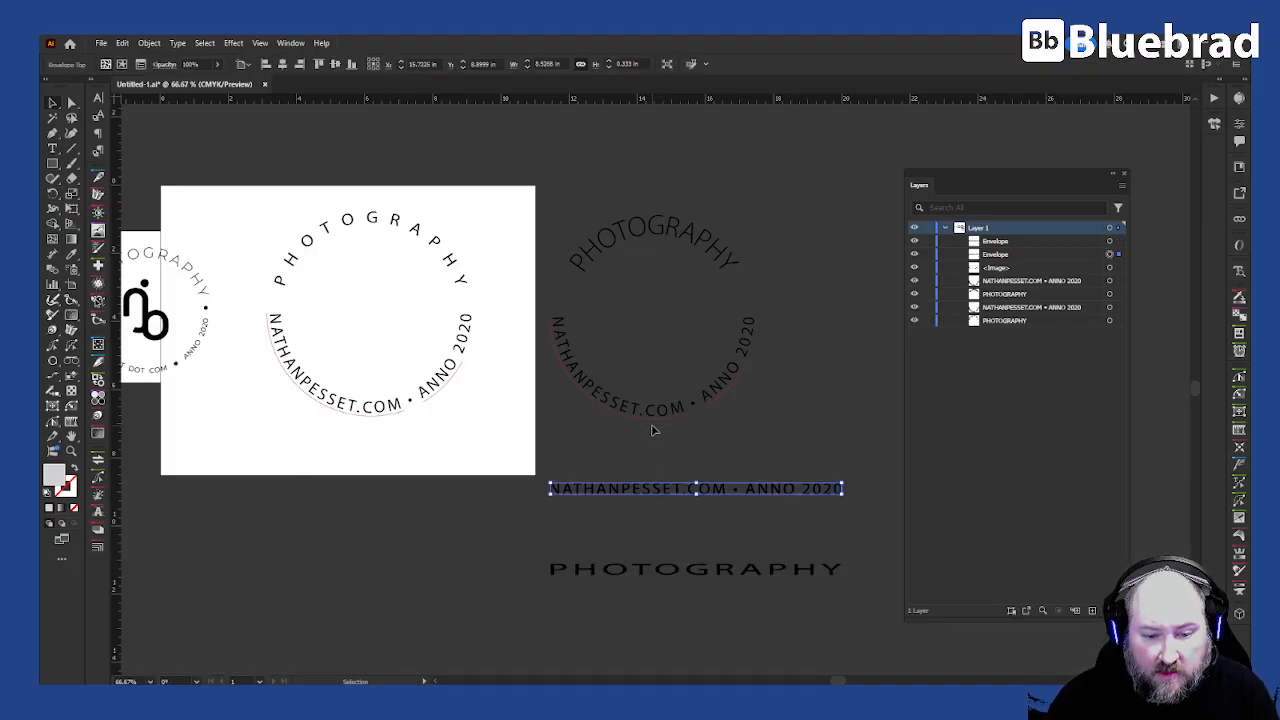
pyautogui.moveTo(840, 559); pyautogui.dragTo(833, 575)
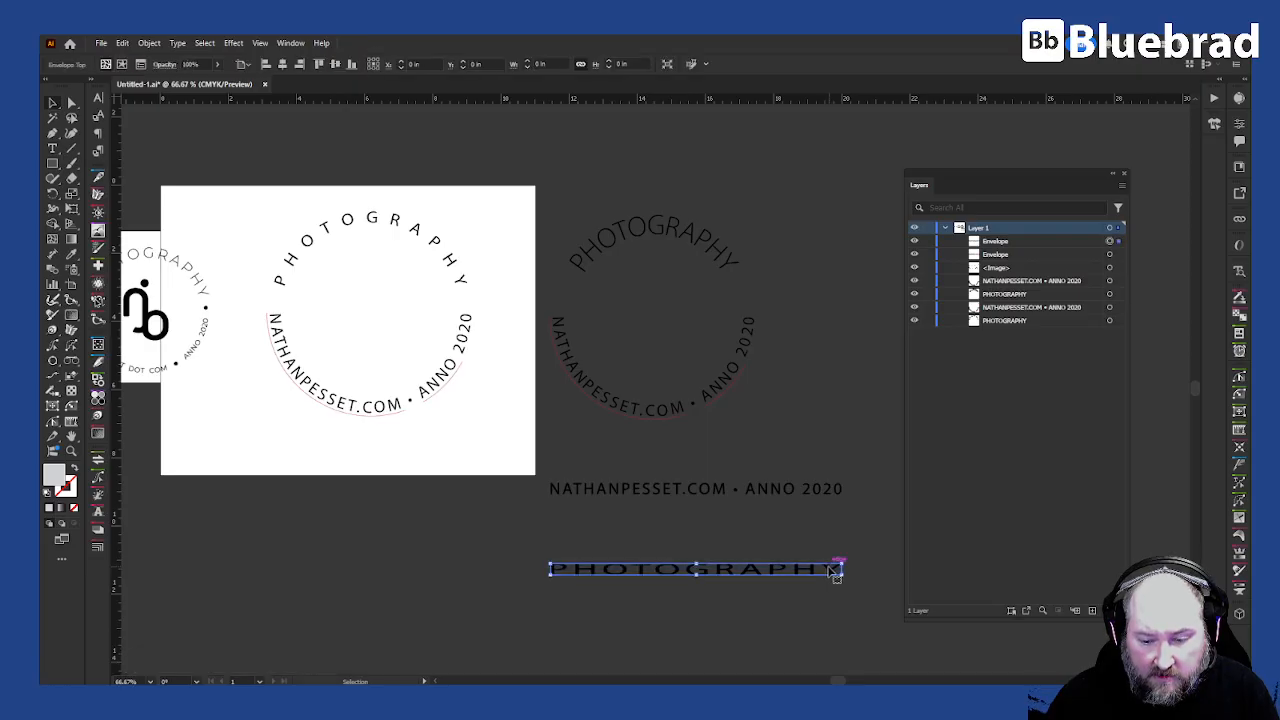
pyautogui.scroll(4, 683, 563)
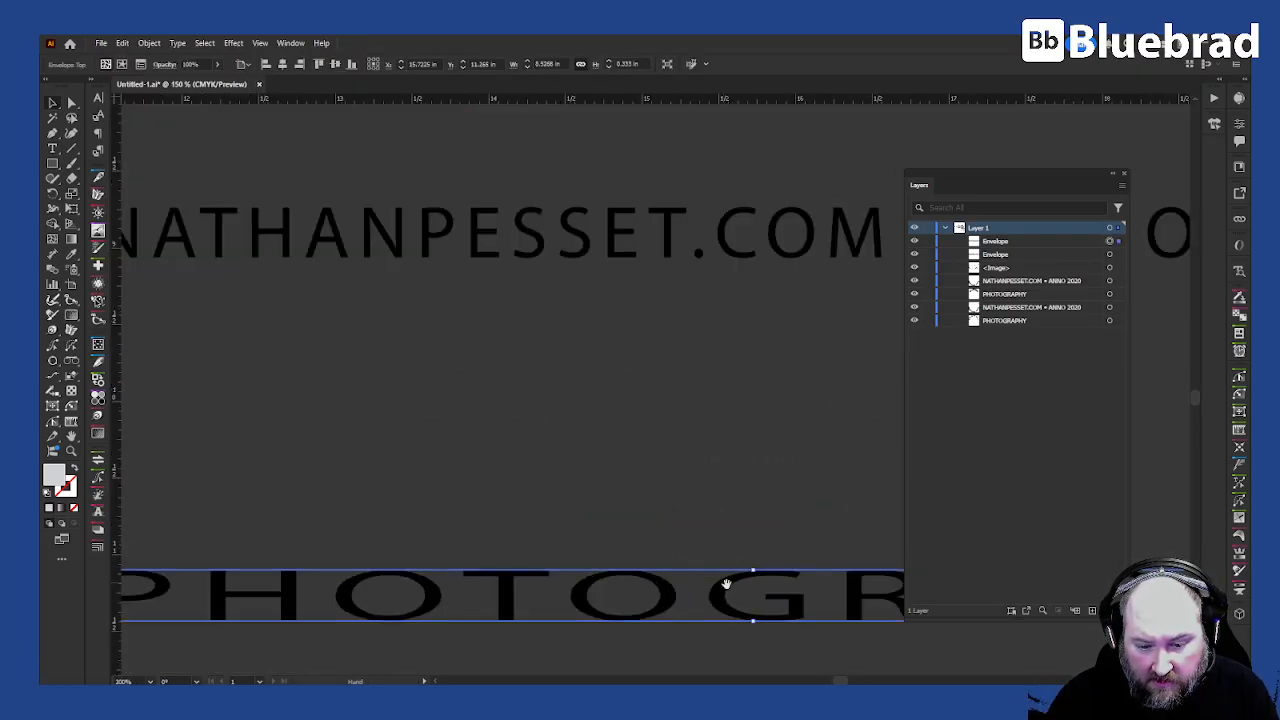
pyautogui.moveTo(731, 594); pyautogui.dragTo(483, 332)
pyautogui.click(57, 252)
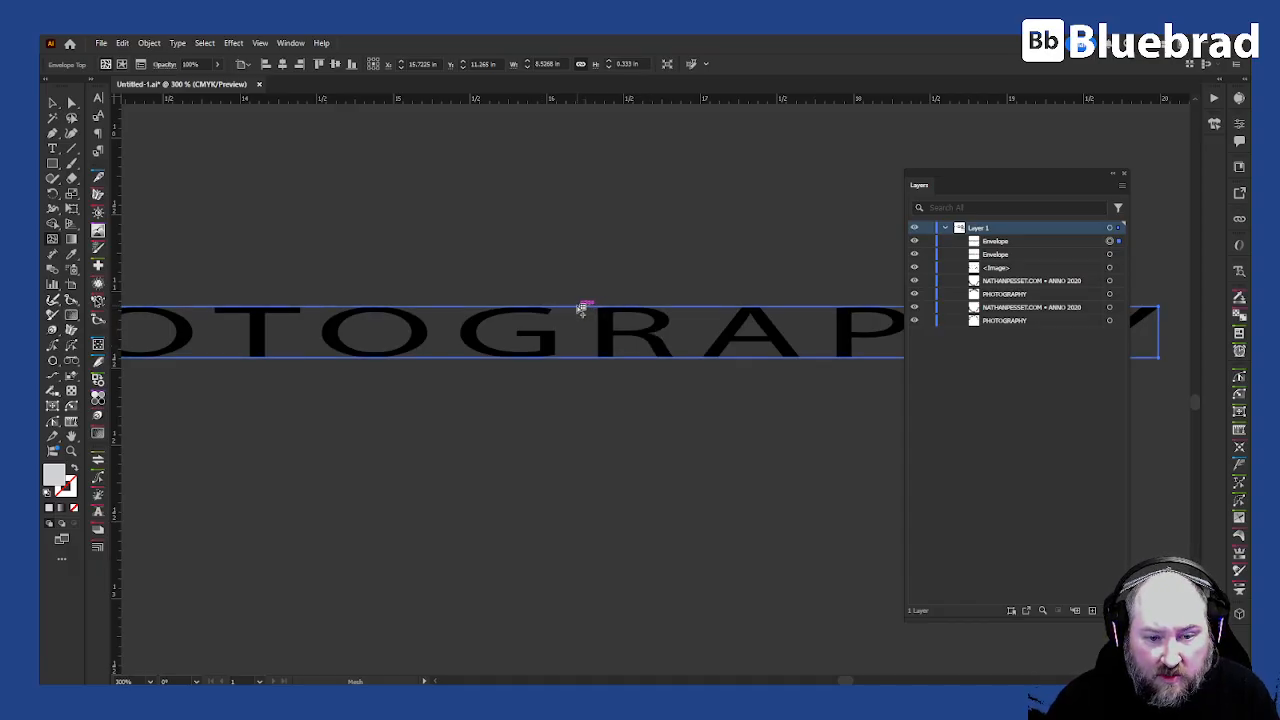
pyautogui.hotkey('ctrl', 'y')
pyautogui.hotkey('ctrl', 'y')
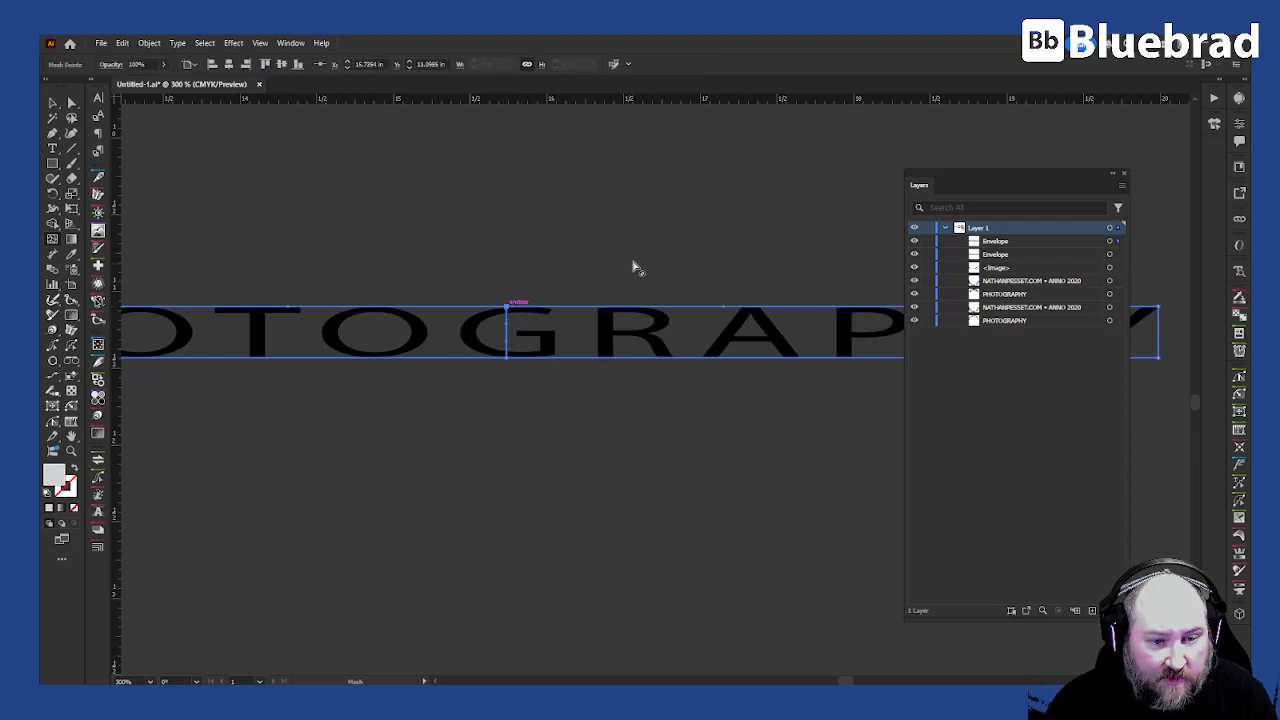
pyautogui.hotkey('ctrl', '1')
# - Try to scale and drag the PHOTOGRAPHY envelope's end mesh points, undoing the attempts
pyautogui.moveTo(686, 249); pyautogui.dragTo(643, 274)
pyautogui.press('a')
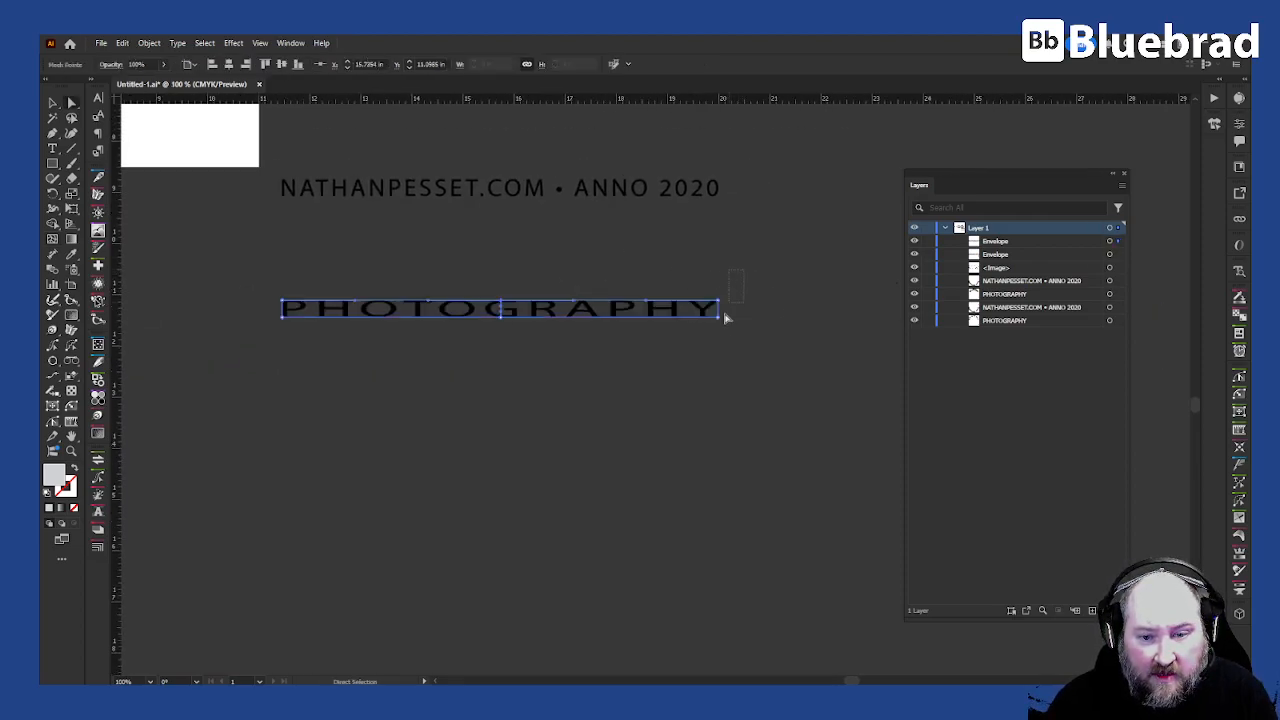
pyautogui.press('s')
pyautogui.moveTo(745, 395); pyautogui.dragTo(737, 357)
pyautogui.press('a')
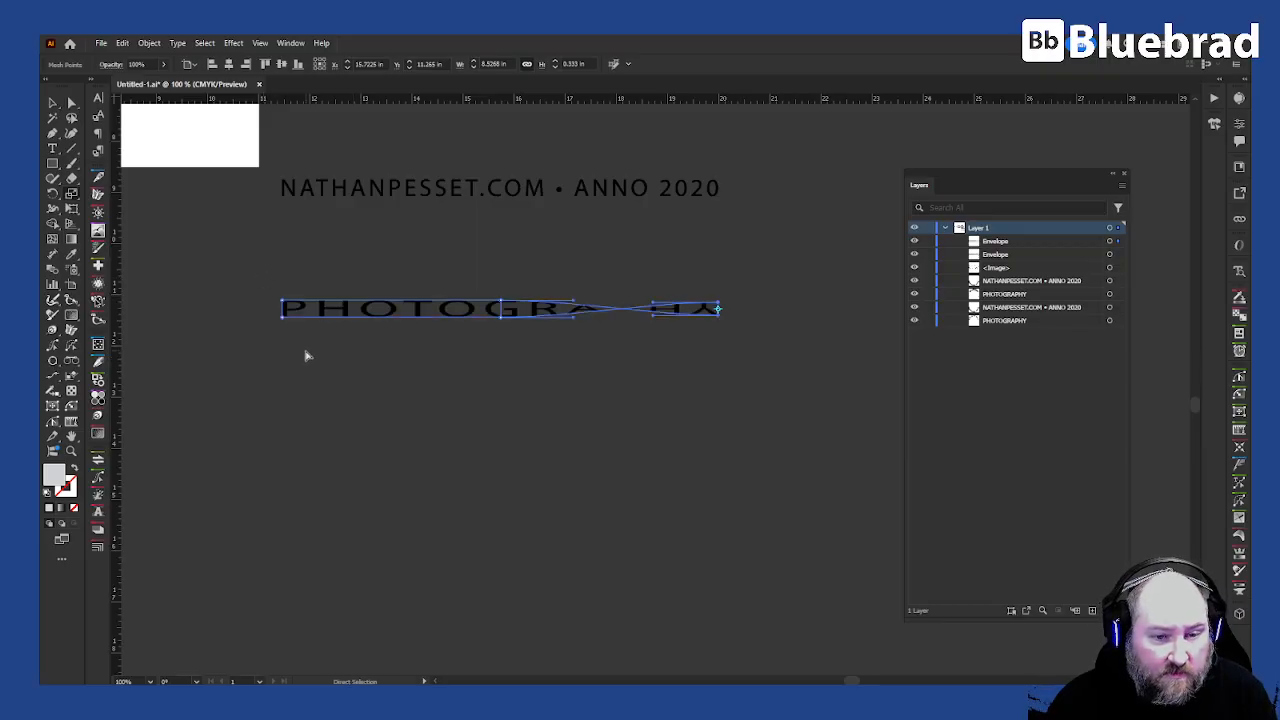
pyautogui.hotkey('ctrl', 'z')
pyautogui.press('a')
pyautogui.moveTo(270, 283); pyautogui.dragTo(297, 335)
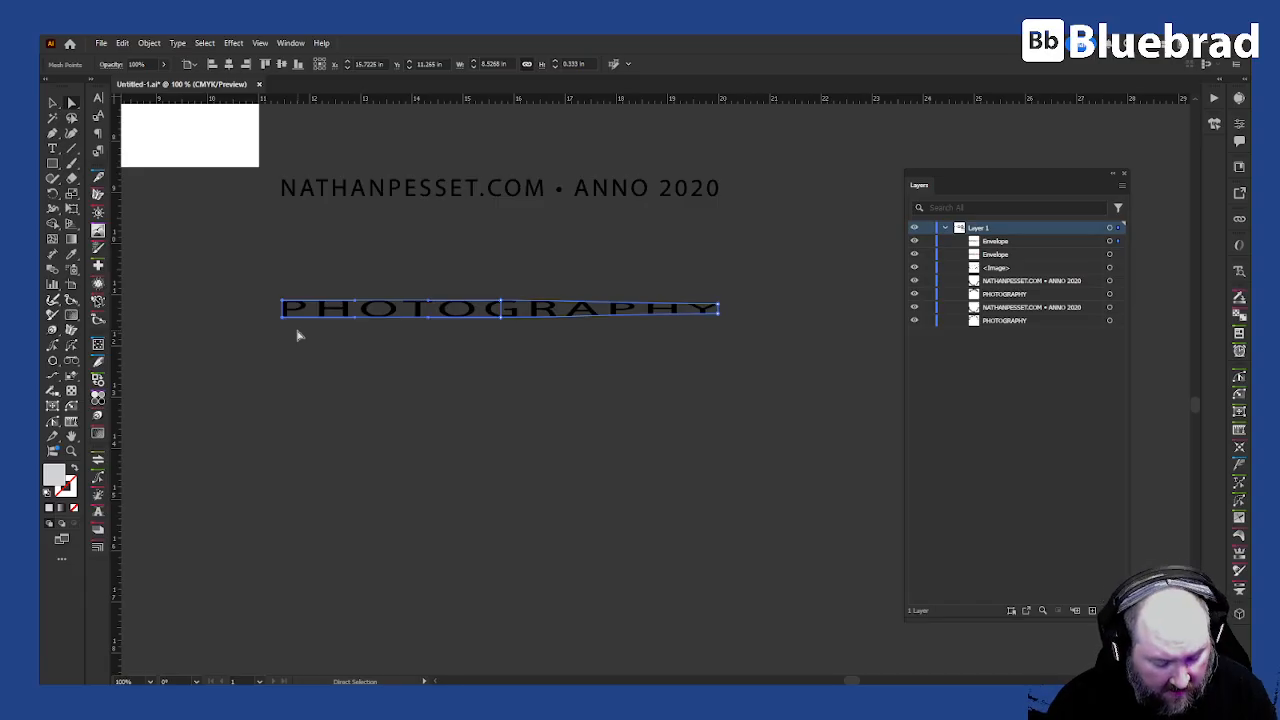
pyautogui.hotkey('ctrl', 'z')
pyautogui.hotkey('ctrl', 'z')
pyautogui.hotkey('ctrl', 'z')
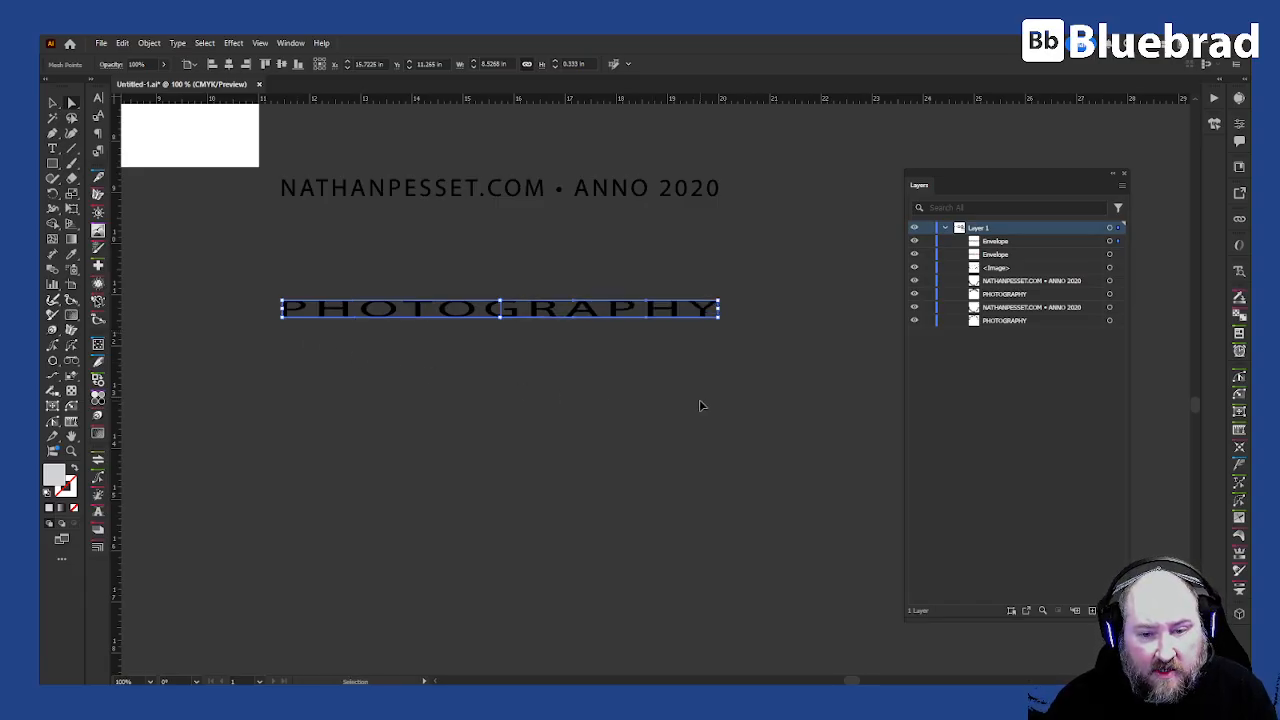
# - Reshape the PHOTOGRAPHY envelope by scaling and dragging its mesh points to vary the letter heights
pyautogui.moveTo(751, 268); pyautogui.dragTo(698, 385)
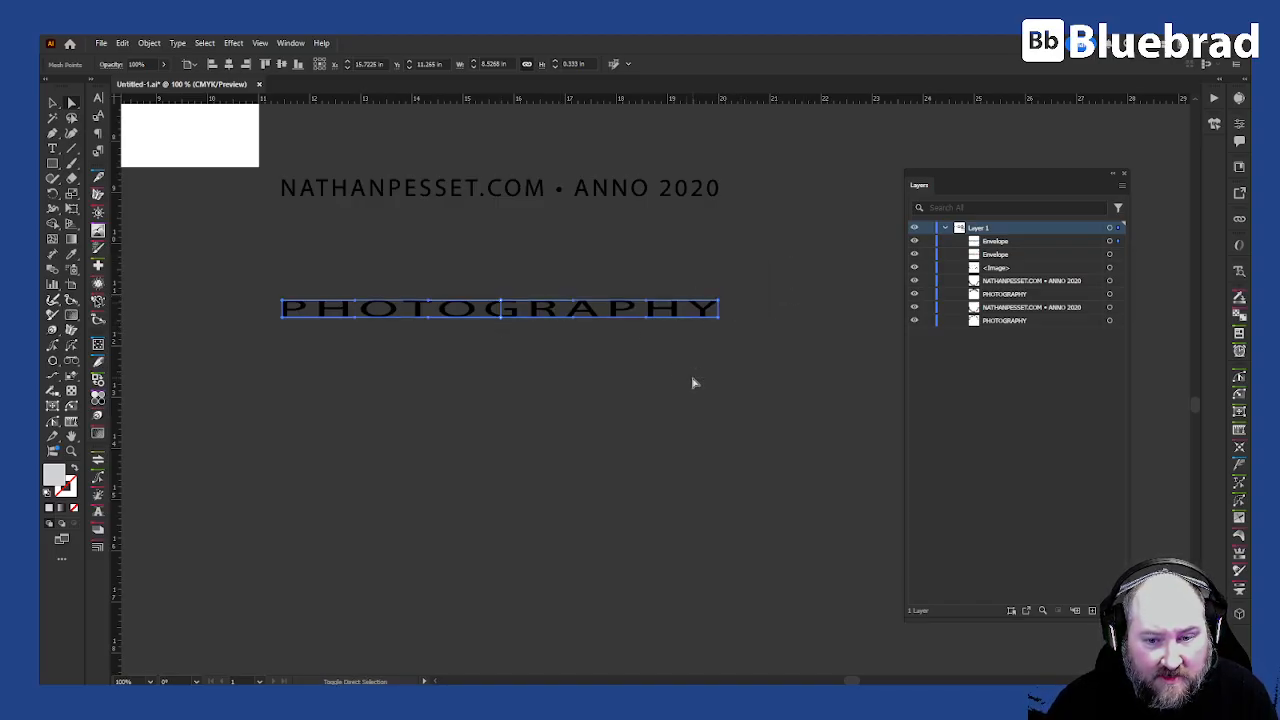
pyautogui.press('s')
pyautogui.moveTo(498, 360); pyautogui.dragTo(502, 339)
pyautogui.press('v')
pyautogui.click(600, 371)
pyautogui.moveTo(549, 331)
pyautogui.mouseDown()
pyautogui.moveTo(581, 476)
pyautogui.moveTo(573, 333)
pyautogui.moveTo(532, 328)
pyautogui.moveTo(533, 316)
pyautogui.mouseUp()
pyautogui.click(656, 468)
pyautogui.moveTo(562, 360); pyautogui.dragTo(586, 400)
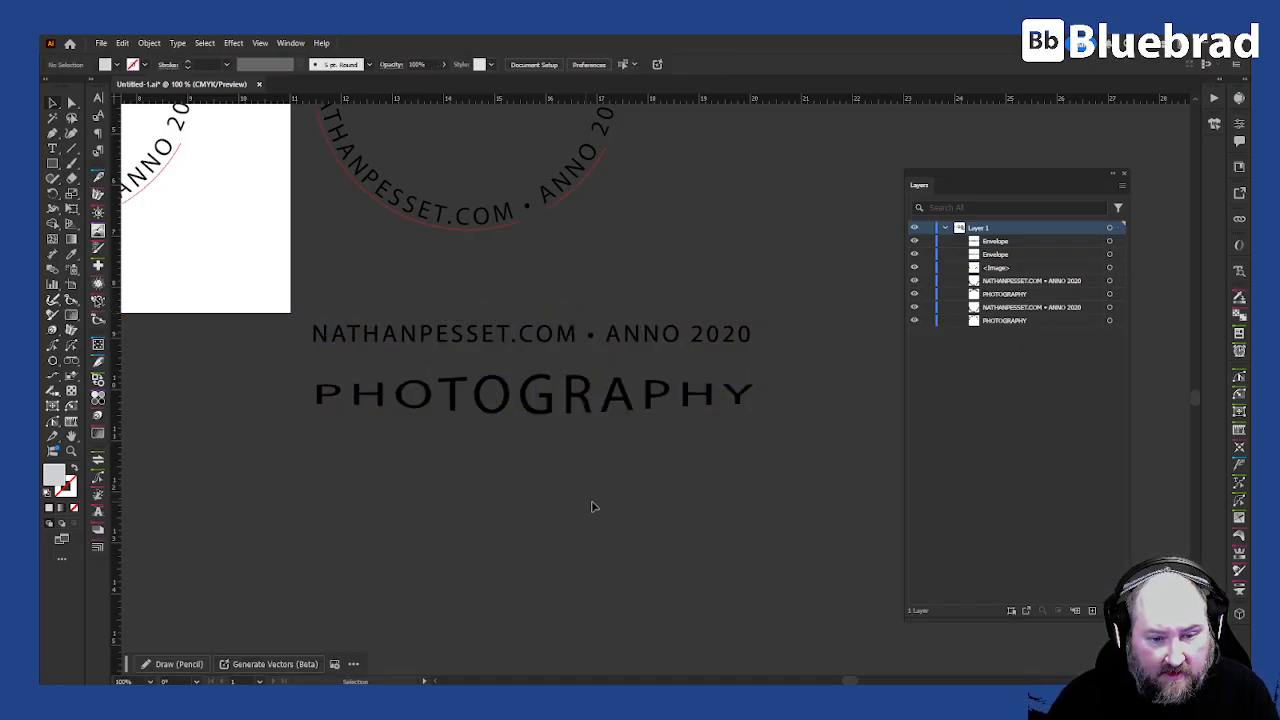
pyautogui.scroll(-4, 690, 570)
pyautogui.moveTo(510, 269); pyautogui.dragTo(510, 271)
pyautogui.moveTo(625, 398); pyautogui.dragTo(641, 245)
pyautogui.click(700, 420)
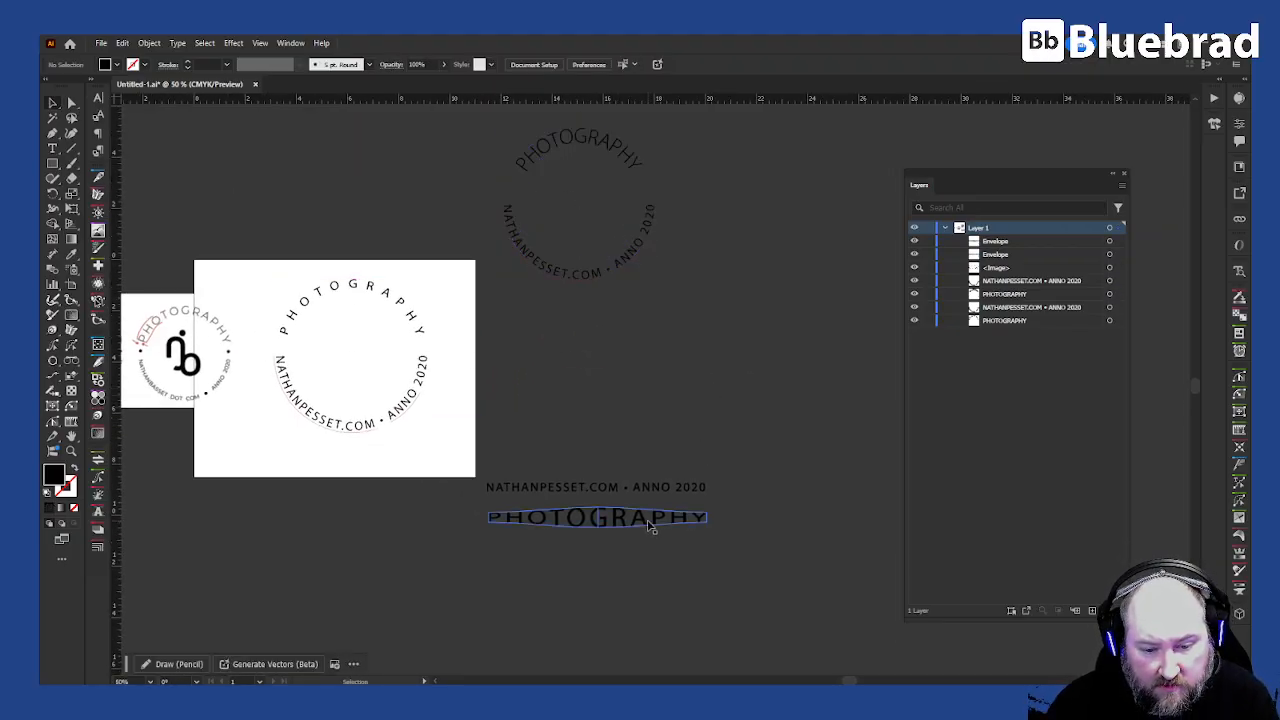
# - Apply an Arc warp effect with a -100% horizontal bend to the website-and-year envelope
pyautogui.click(666, 490)
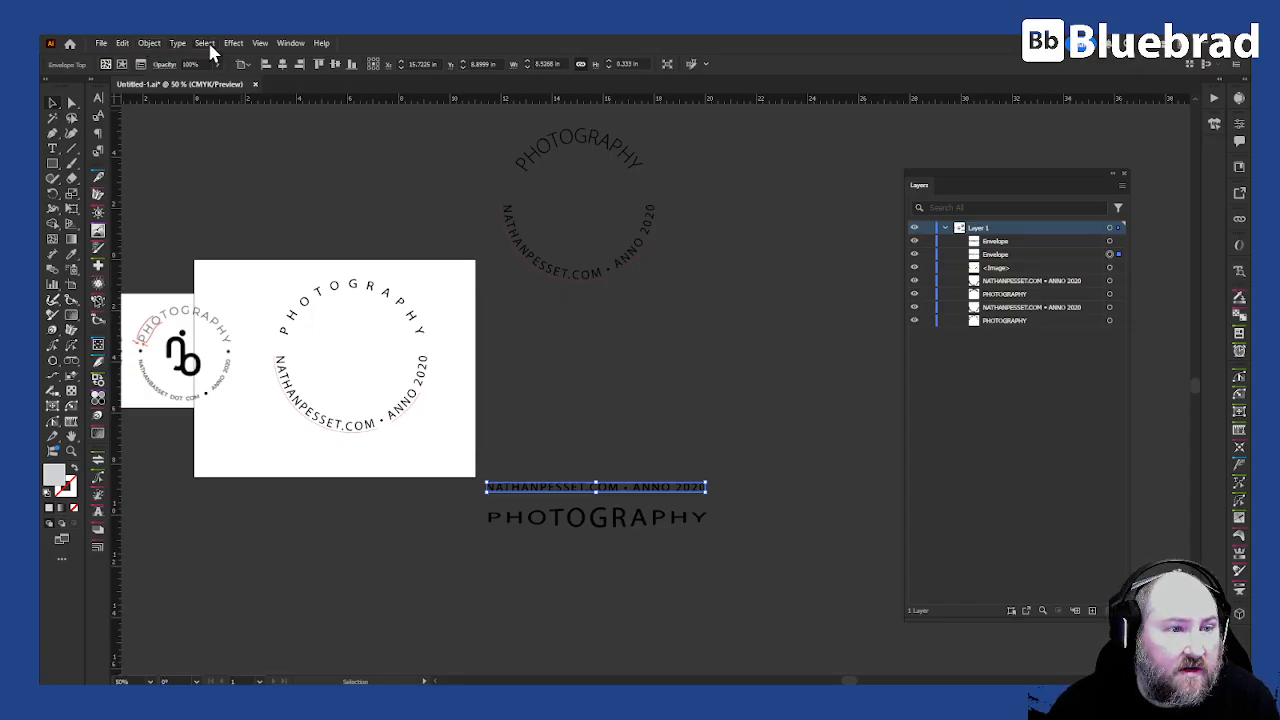
pyautogui.click(233, 43)
pyautogui.moveTo(282, 206)
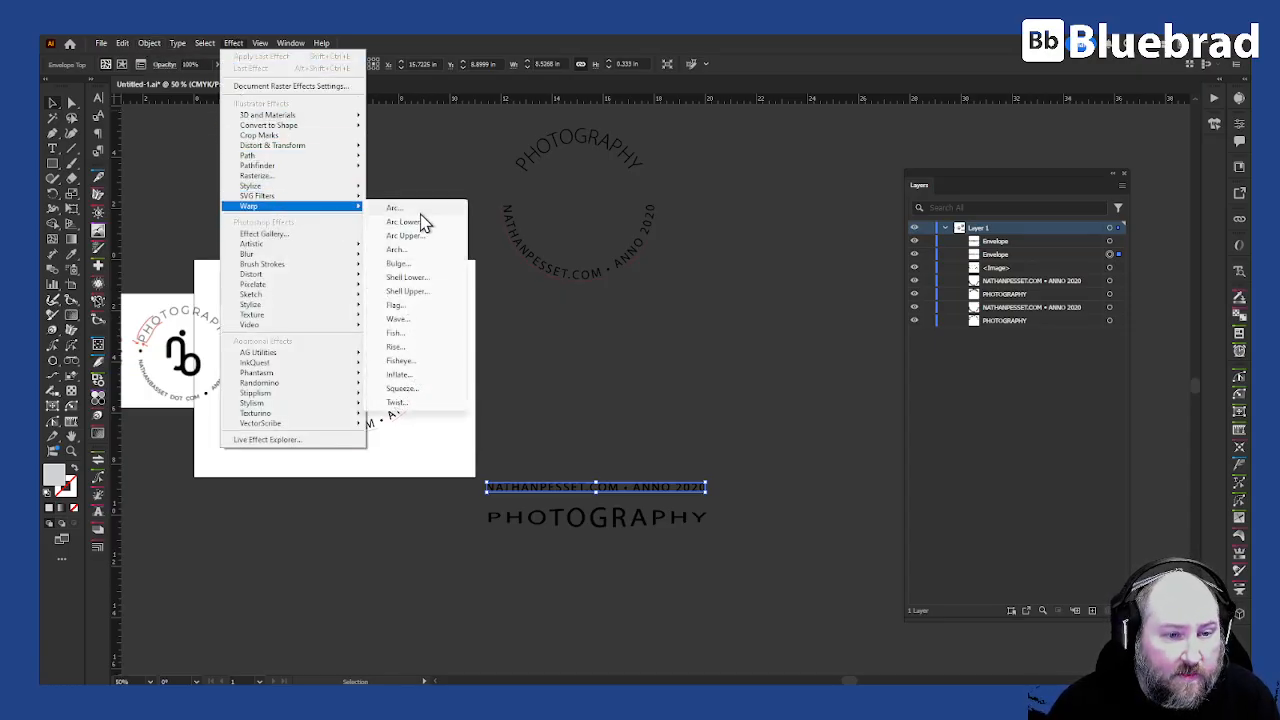
pyautogui.click(410, 208)
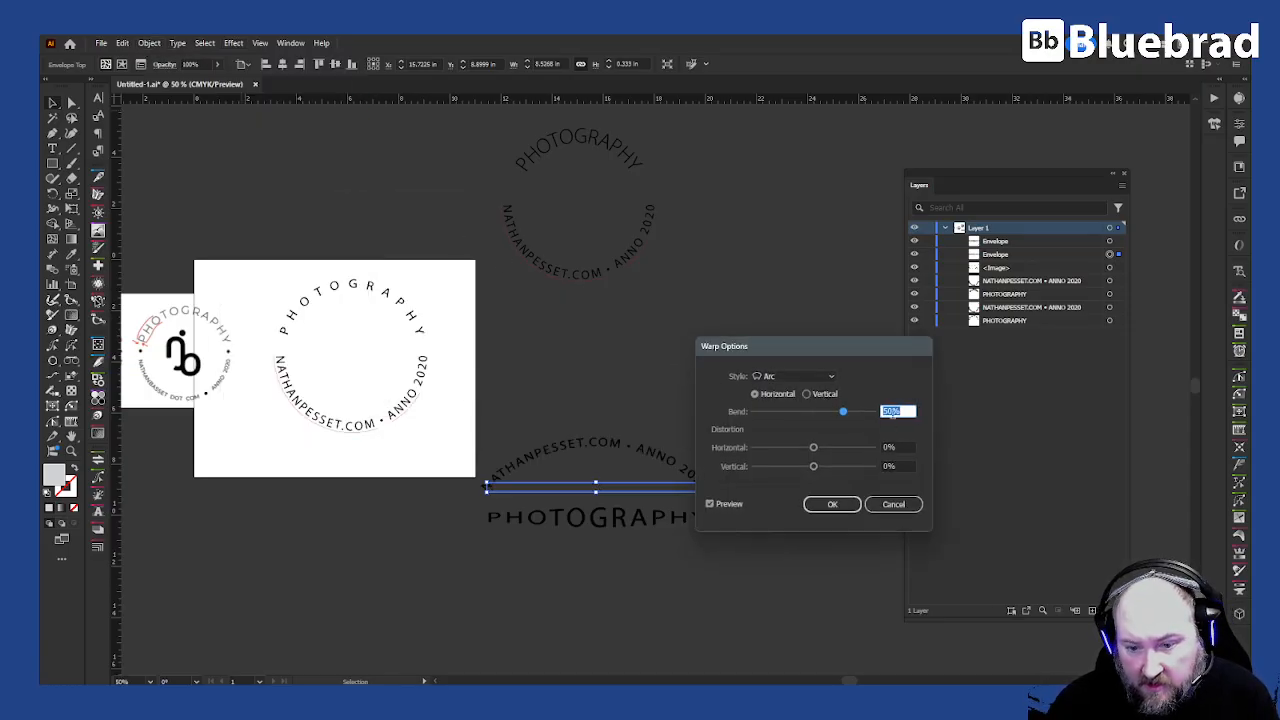
pyautogui.moveTo(846, 412); pyautogui.dragTo(920, 418)
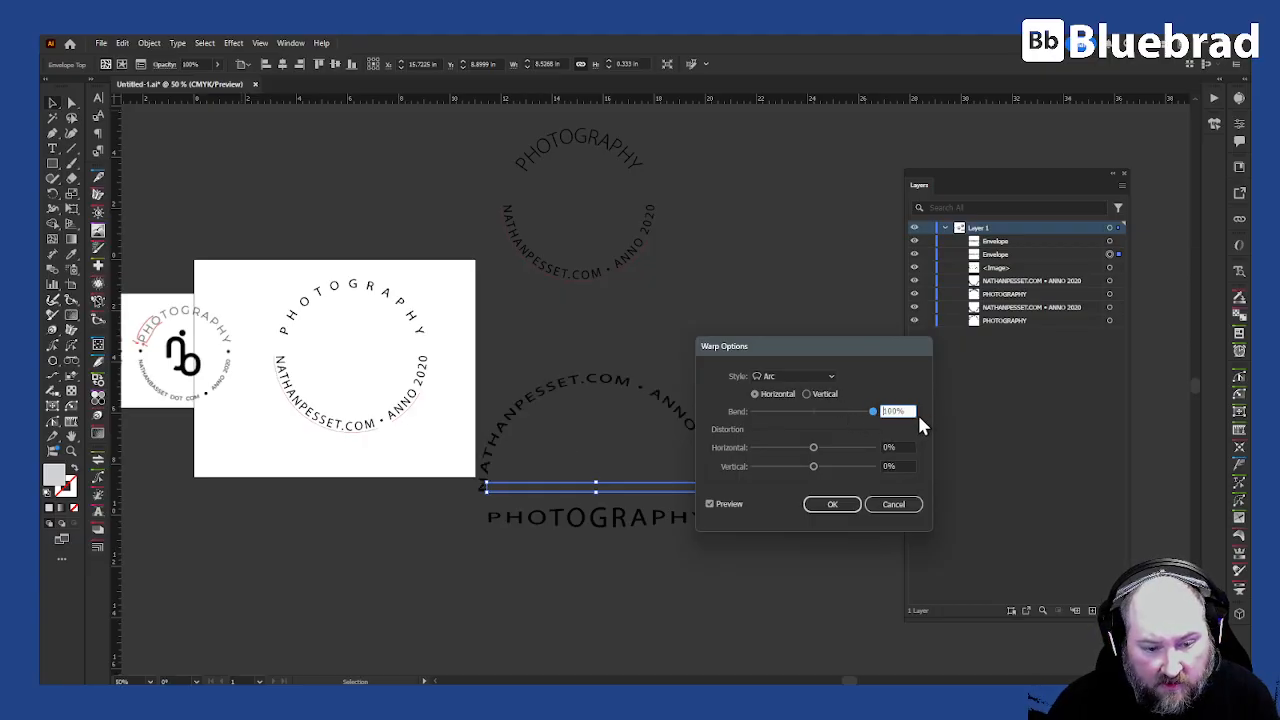
pyautogui.write('-100')
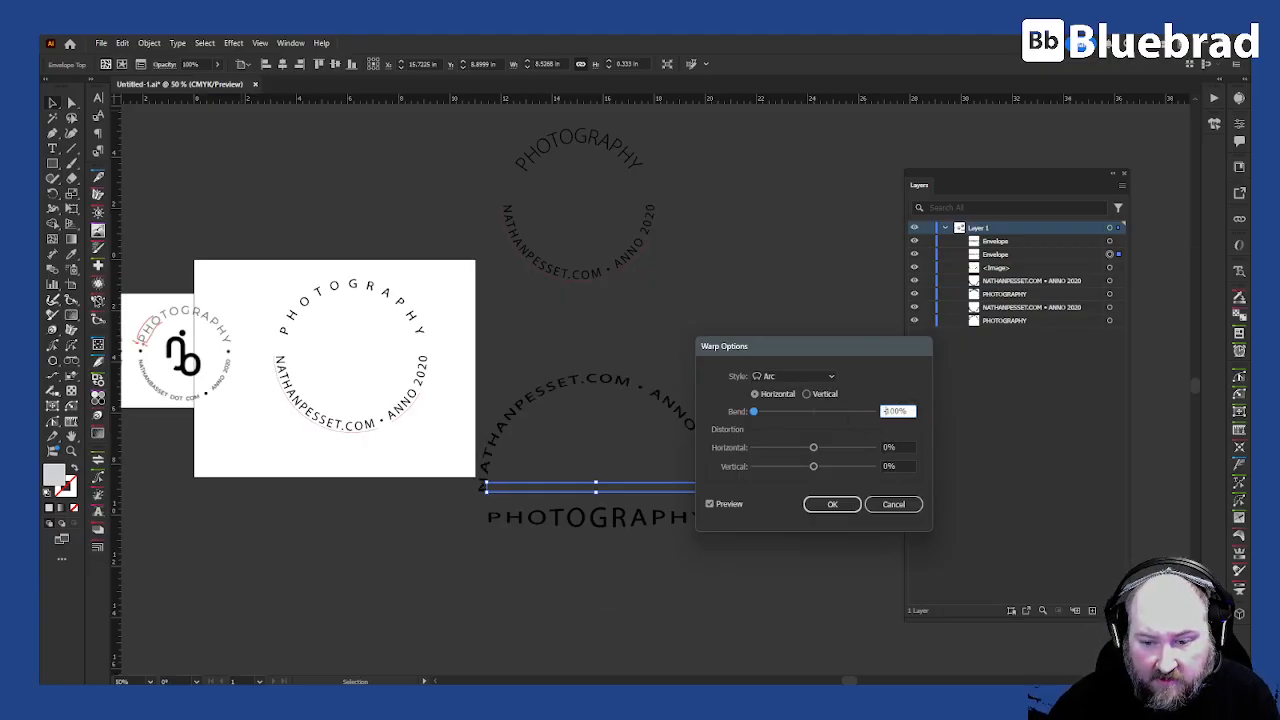
pyautogui.press('Tab')
pyautogui.click(838, 508)
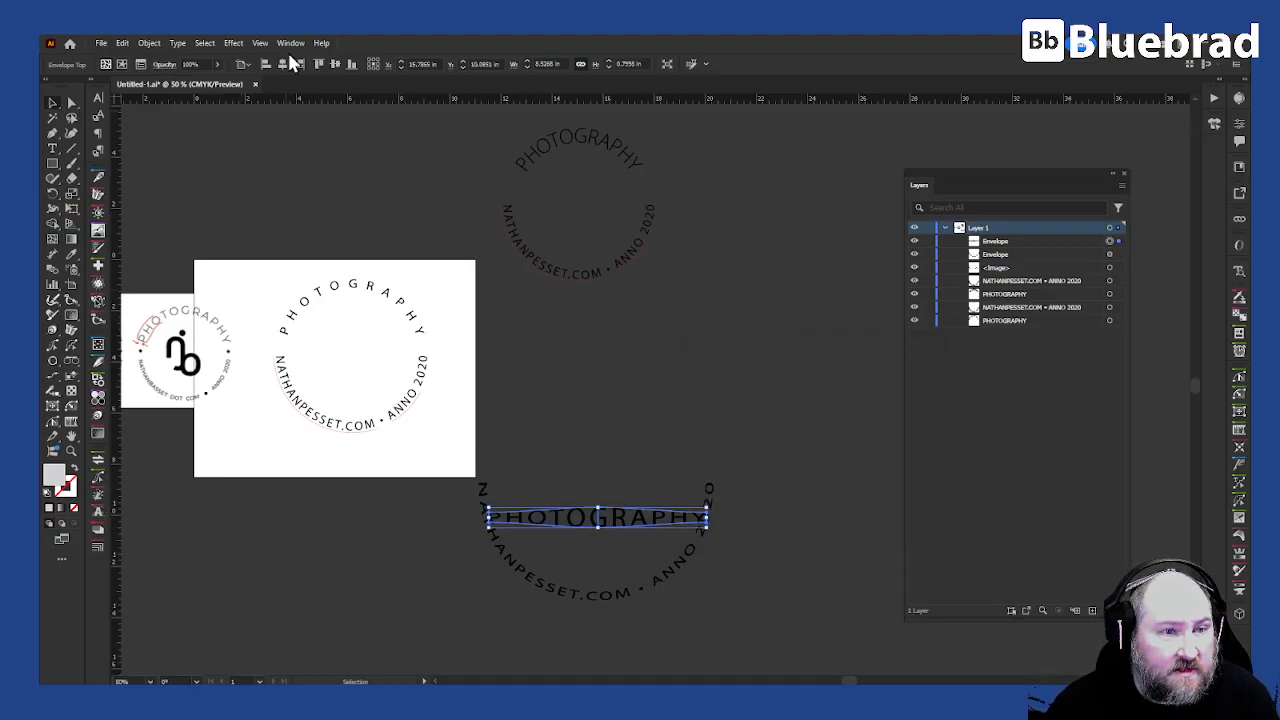
# - Apply the Arc warp effect with a 100% bend to the PHOTOGRAPHY envelope
pyautogui.click(232, 44)
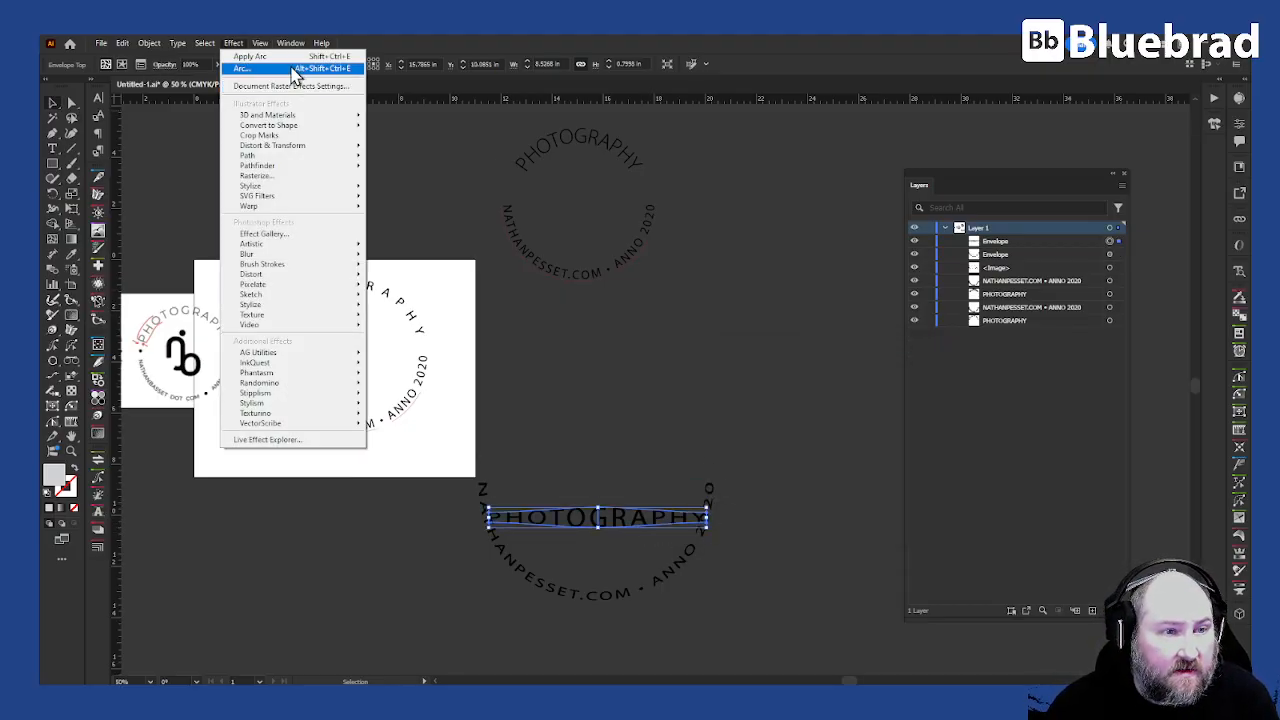
pyautogui.click(290, 68)
pyautogui.write('100')
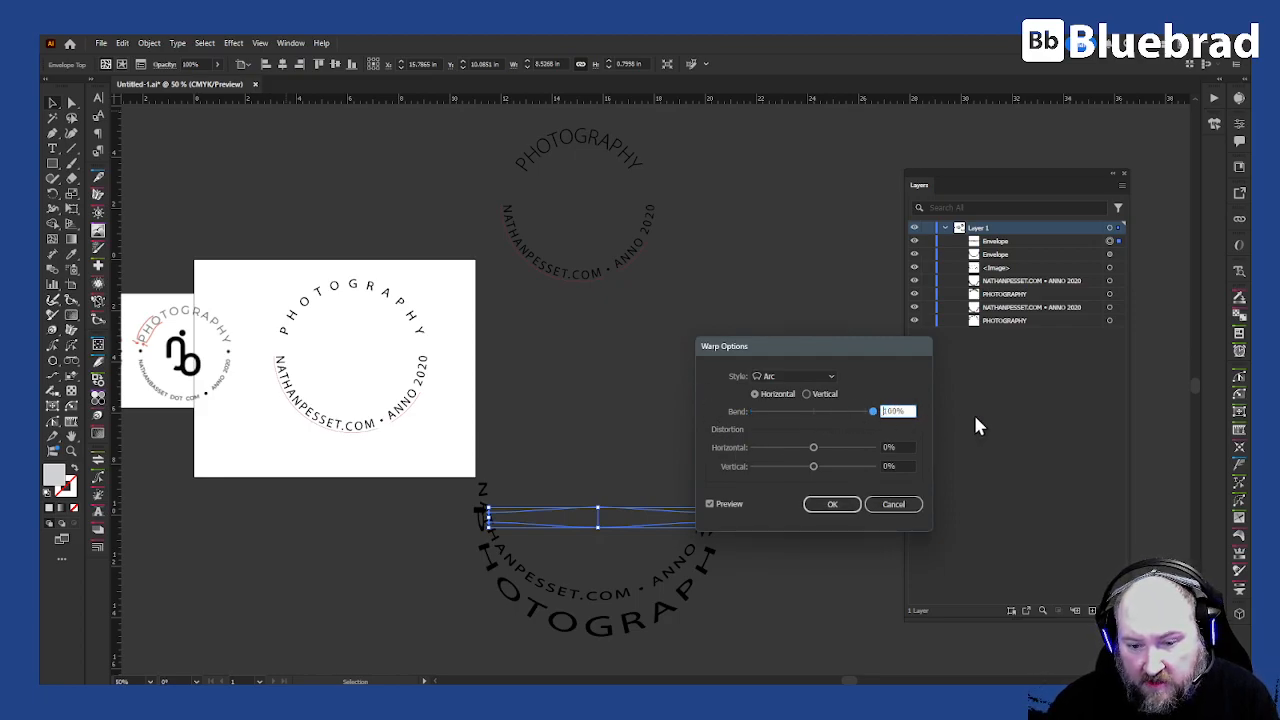
pyautogui.click(831, 504)
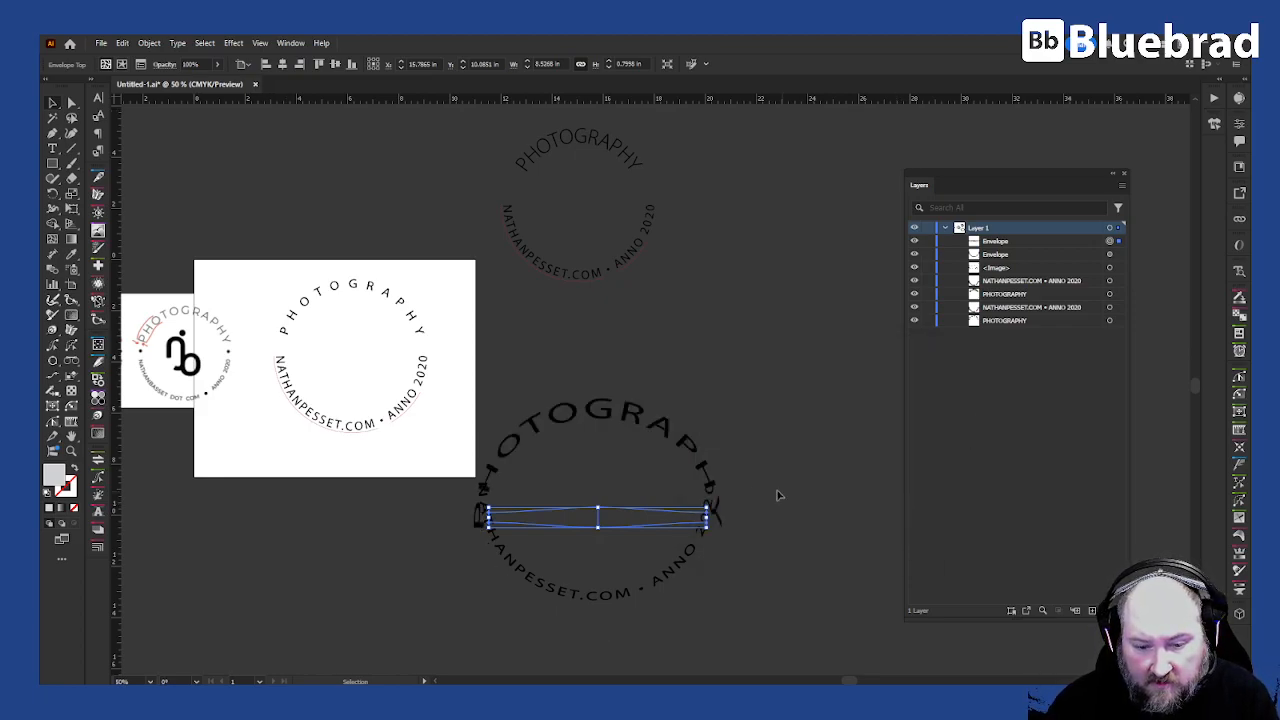
# - Move the arched PHOTOGRAPHY text up above the website arc and nudge it up three steps
pyautogui.moveTo(703, 516); pyautogui.dragTo(702, 463)
pyautogui.click(569, 509)
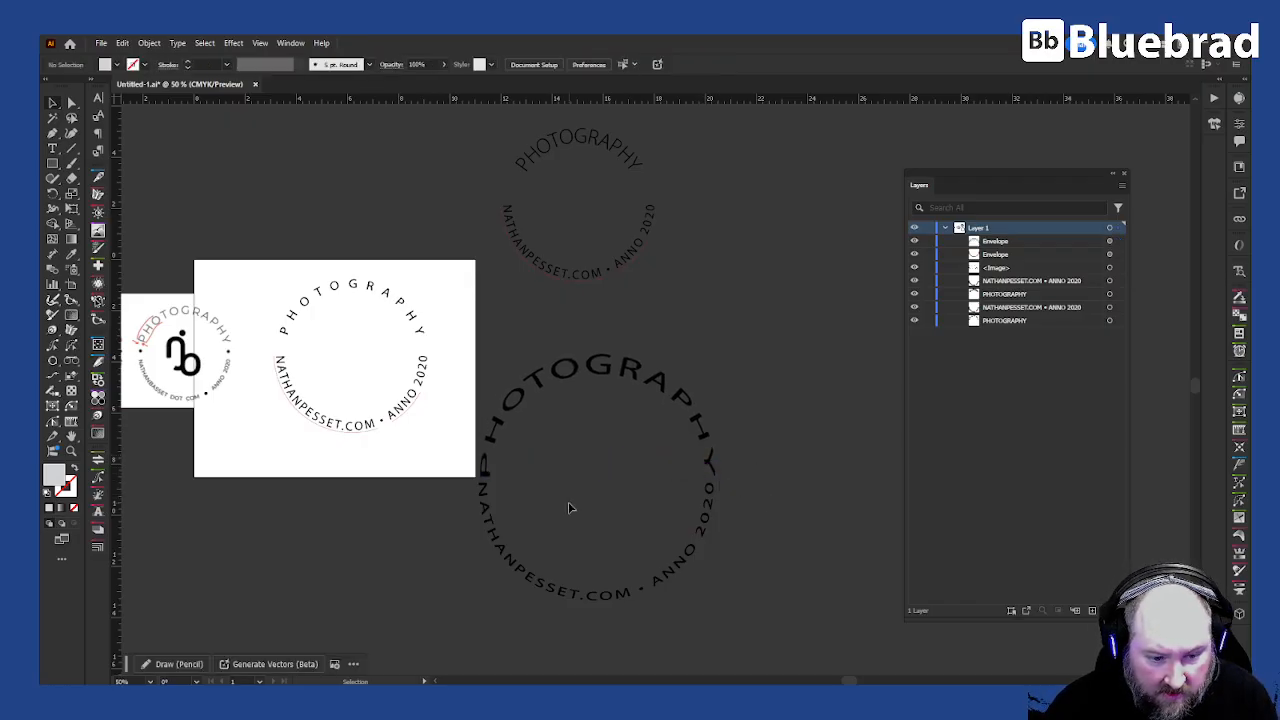
pyautogui.scroll(3, 594, 506)
pyautogui.click(632, 366)
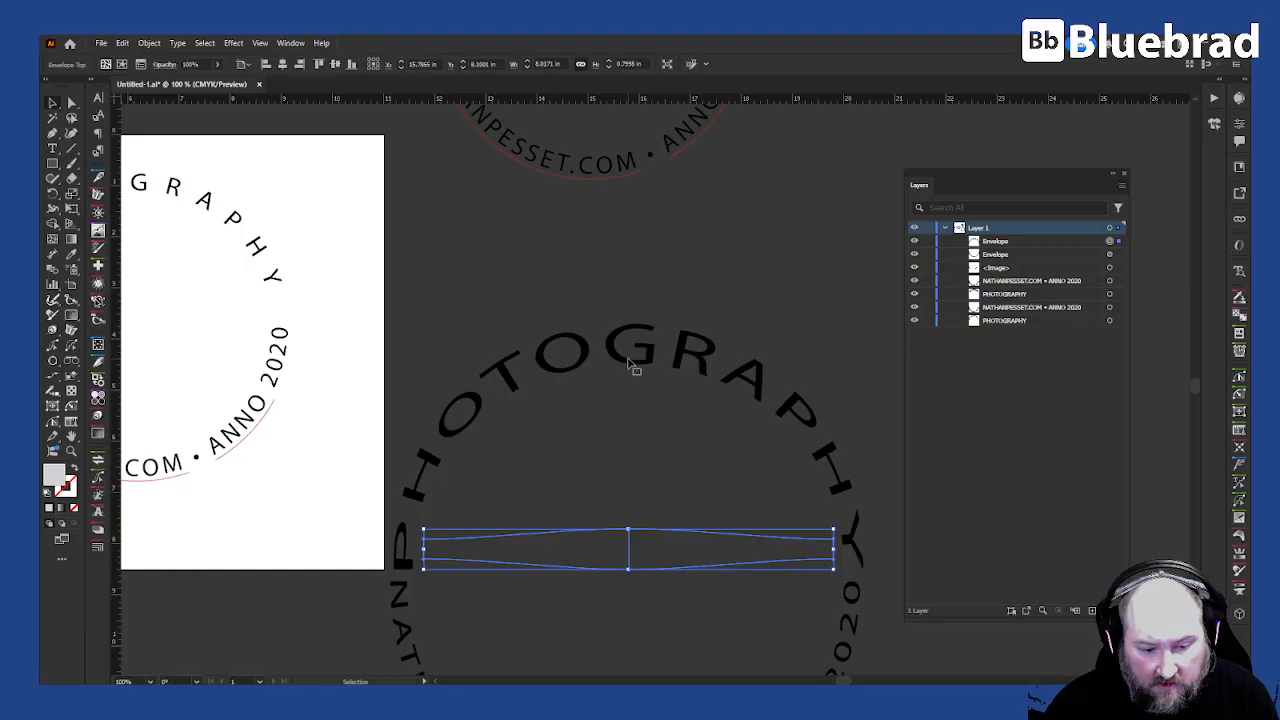
pyautogui.press('Up')
pyautogui.press('Up')
pyautogui.press('Up')
pyautogui.press('Up')
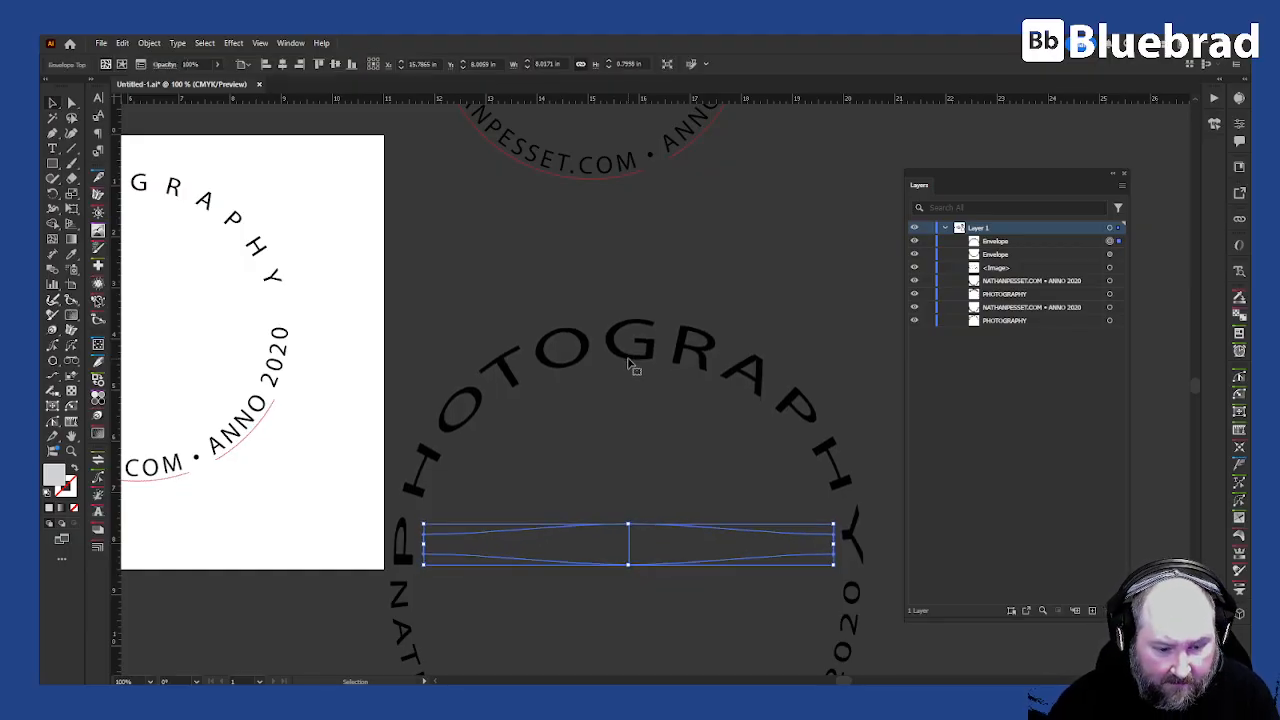
# - Fine-tune the PHOTOGRAPHY envelope's corner and middle mesh points to even out its shape
pyautogui.click(763, 590)
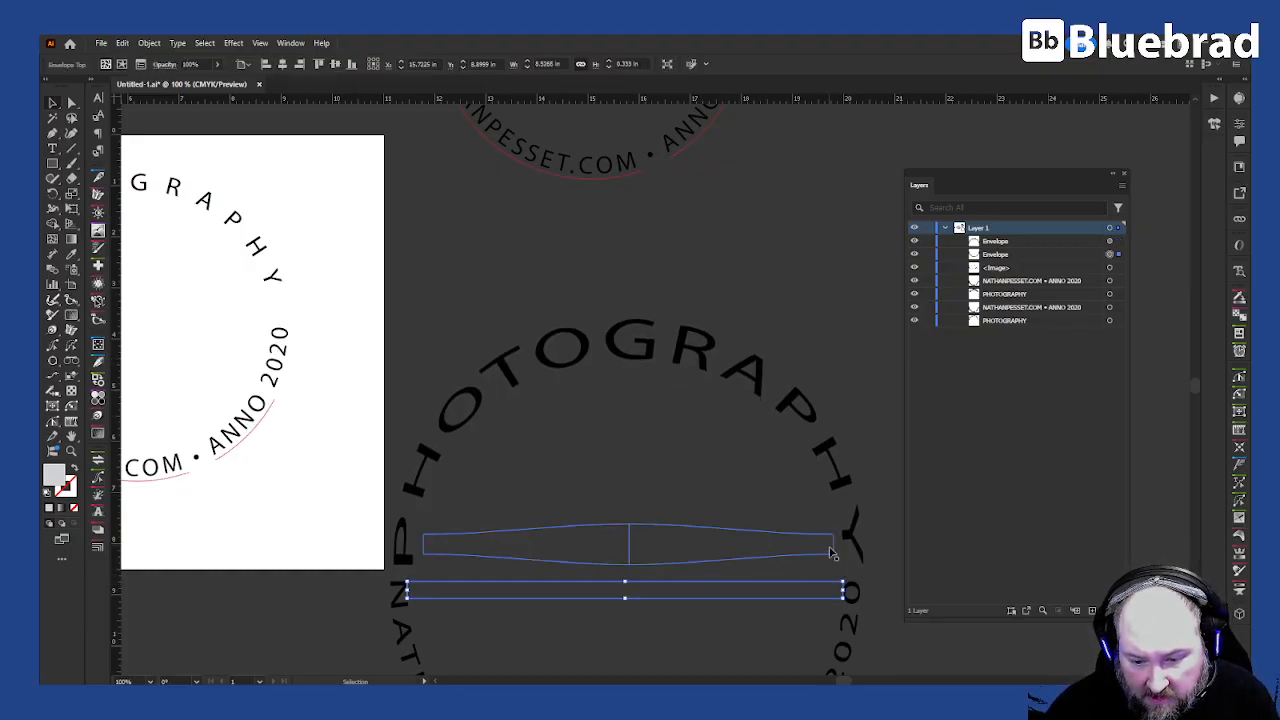
pyautogui.press('a')
pyautogui.click(835, 552)
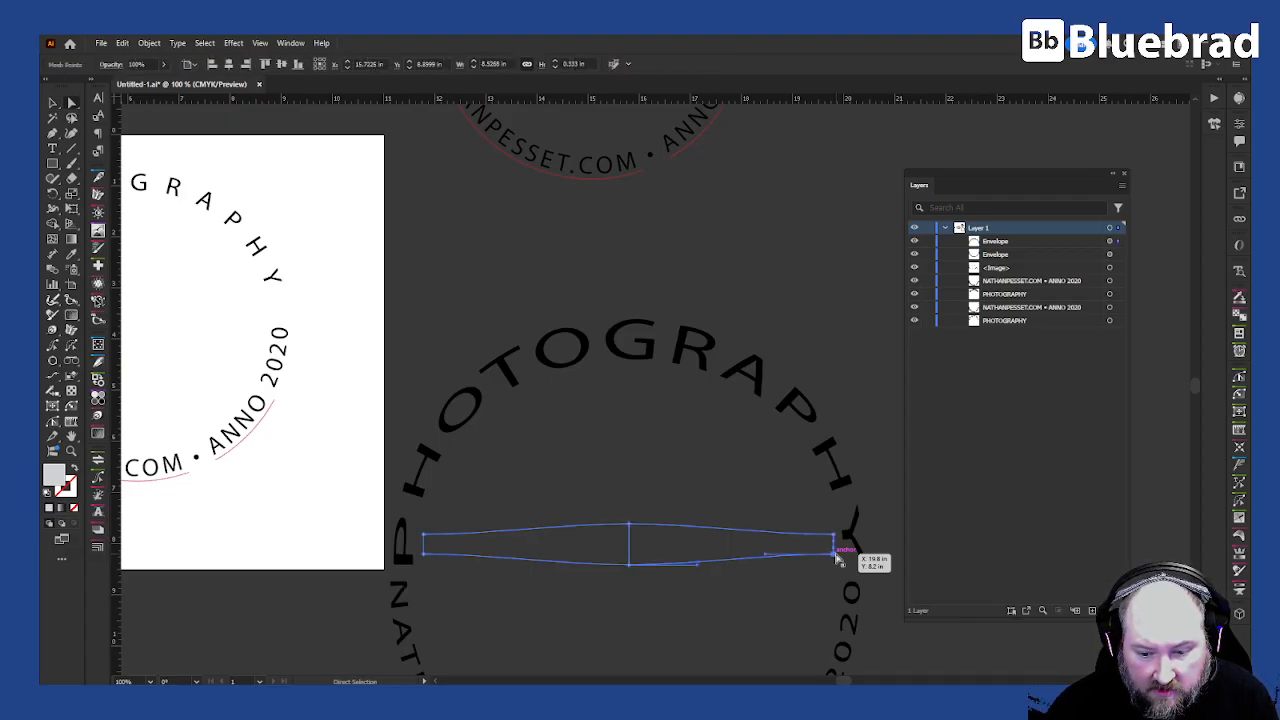
pyautogui.keyDown('shift'); pyautogui.click(423, 548); pyautogui.keyUp('shift')
pyautogui.keyDown('shift'); pyautogui.click(629, 565); pyautogui.keyUp('shift')
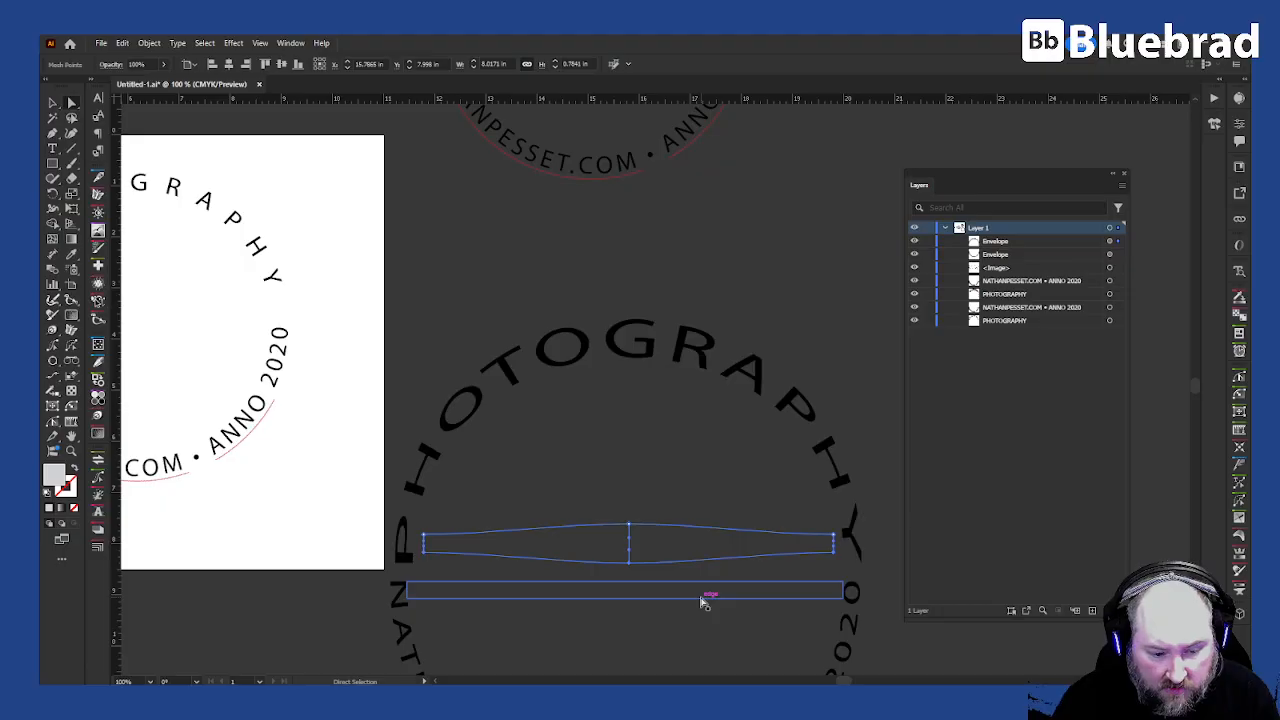
pyautogui.press('v')
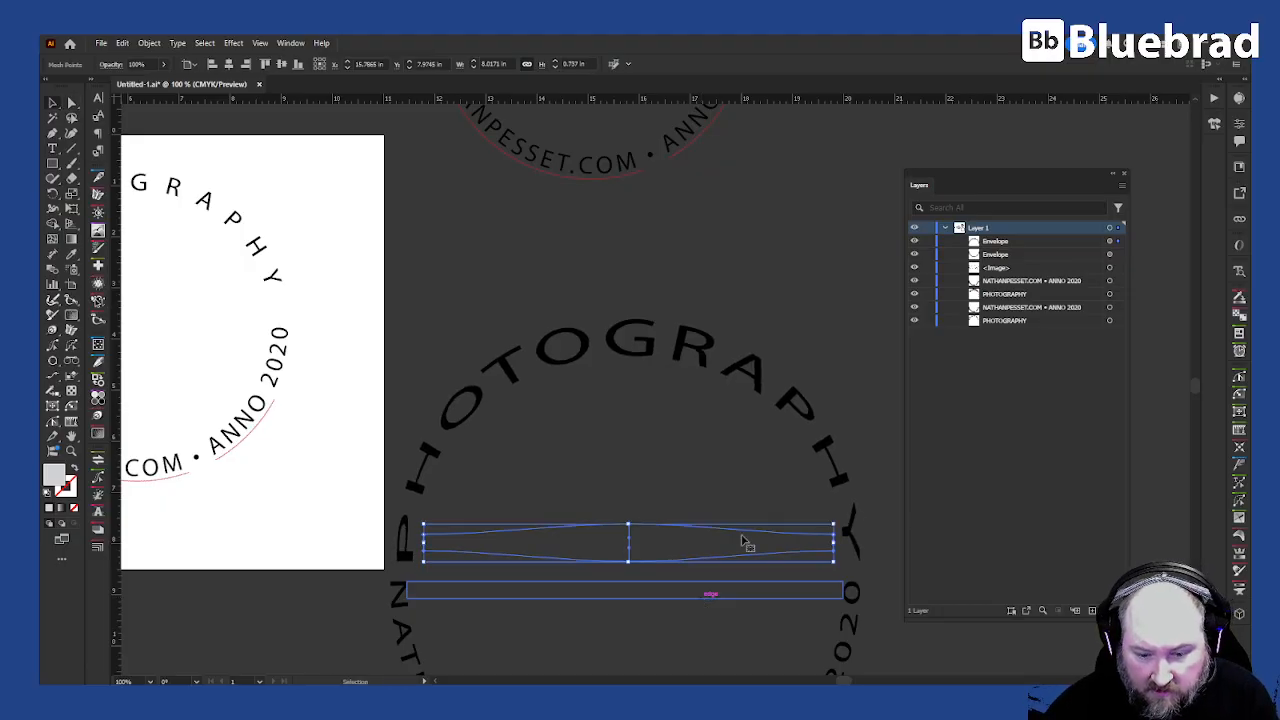
pyautogui.moveTo(427, 545); pyautogui.dragTo(419, 545)
pyautogui.click(622, 611)
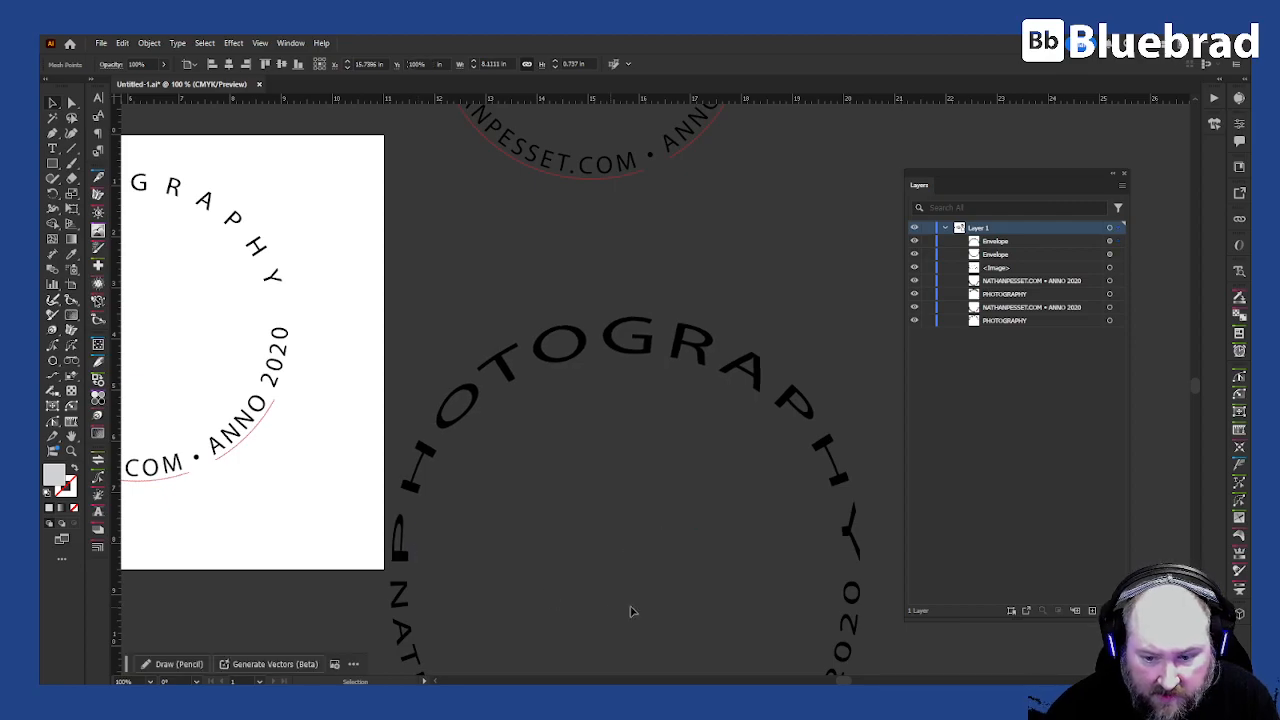
# - Open the PHOTOGRAPHY envelope's contents for editing to reach its underlying text
pyautogui.scroll(-2, 760, 535)
pyautogui.moveTo(746, 595); pyautogui.dragTo(686, 414)
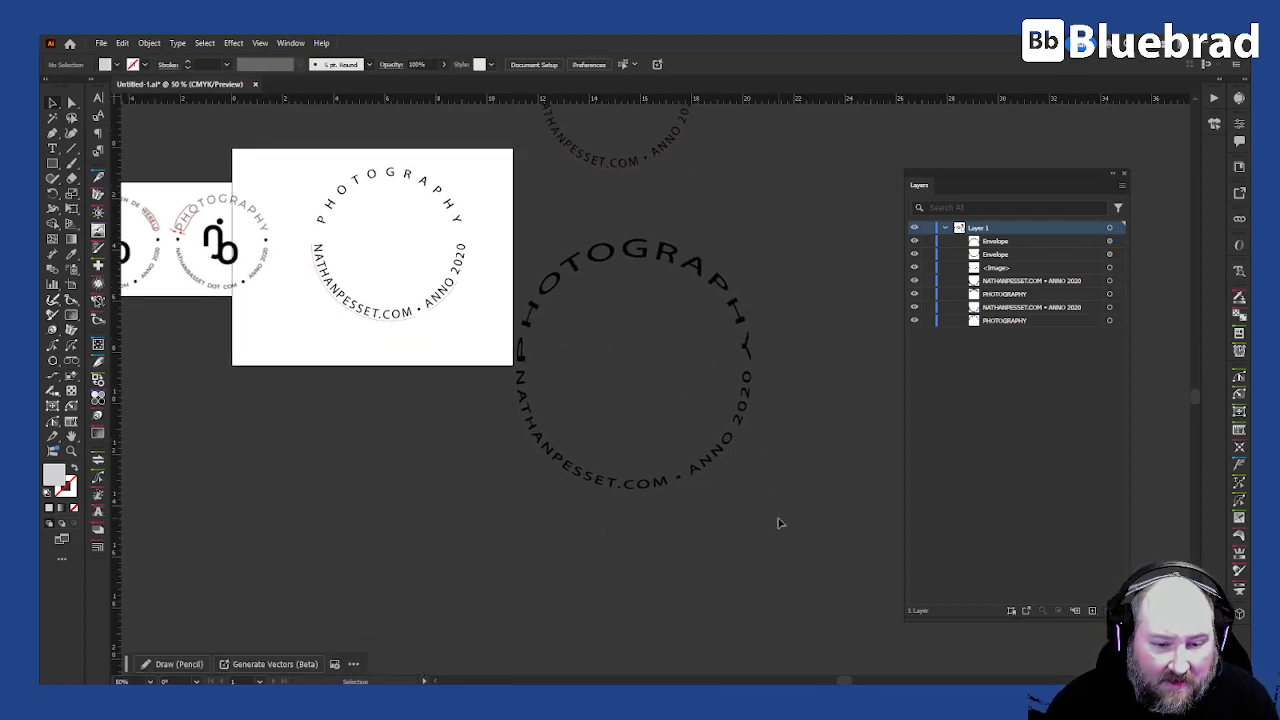
pyautogui.scroll(5, 800, 349)
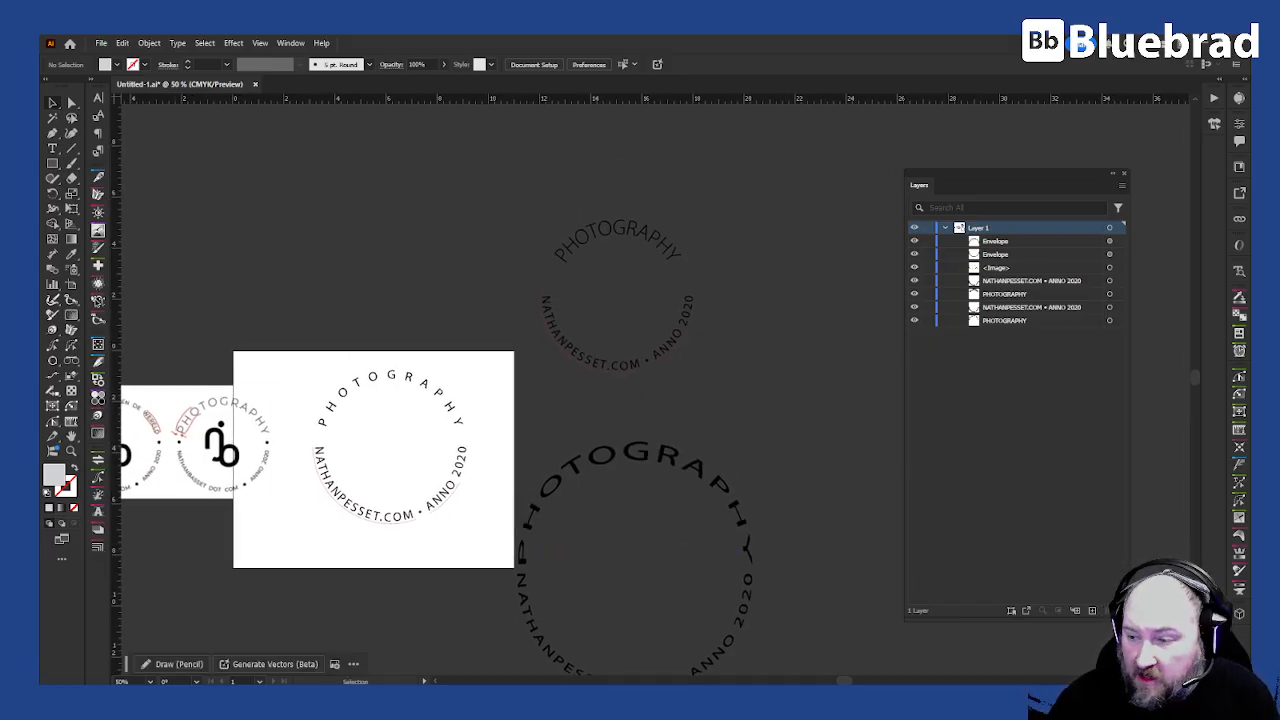
pyautogui.click(1115, 256)
pyautogui.click(1118, 243)
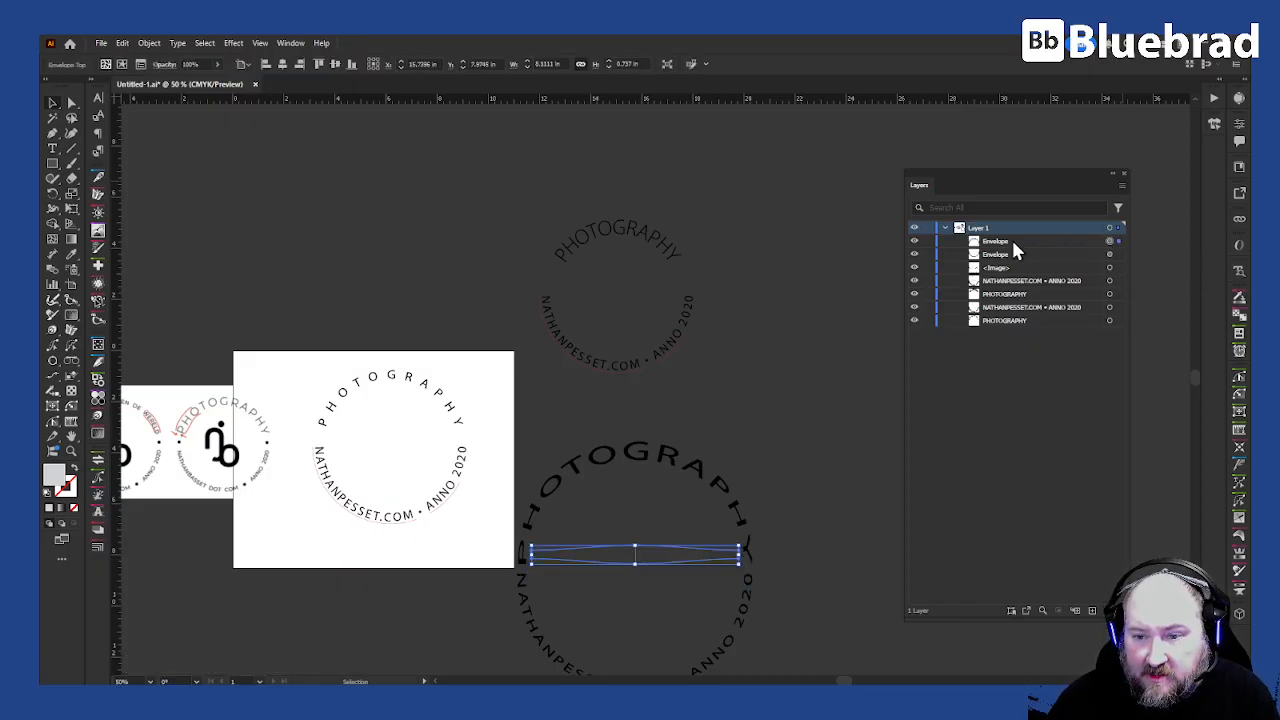
pyautogui.click(122, 65)
pyautogui.doubleClick(660, 560)
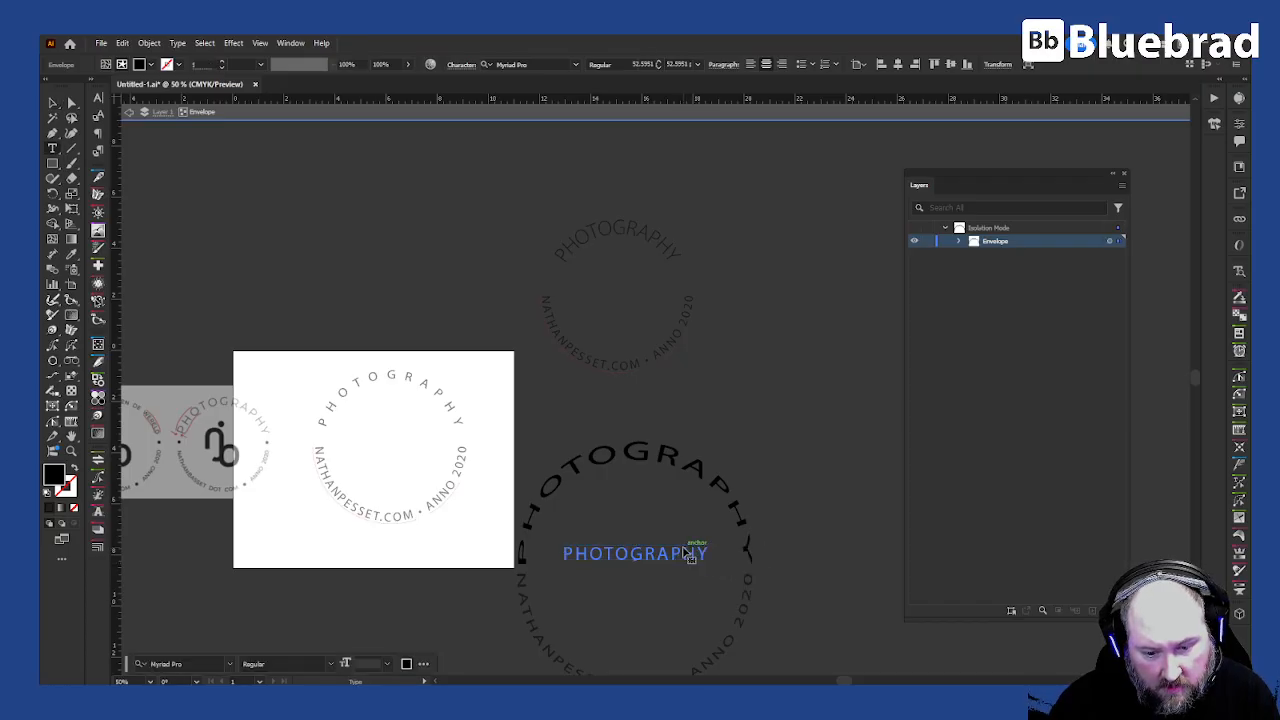
pyautogui.click(53, 103)
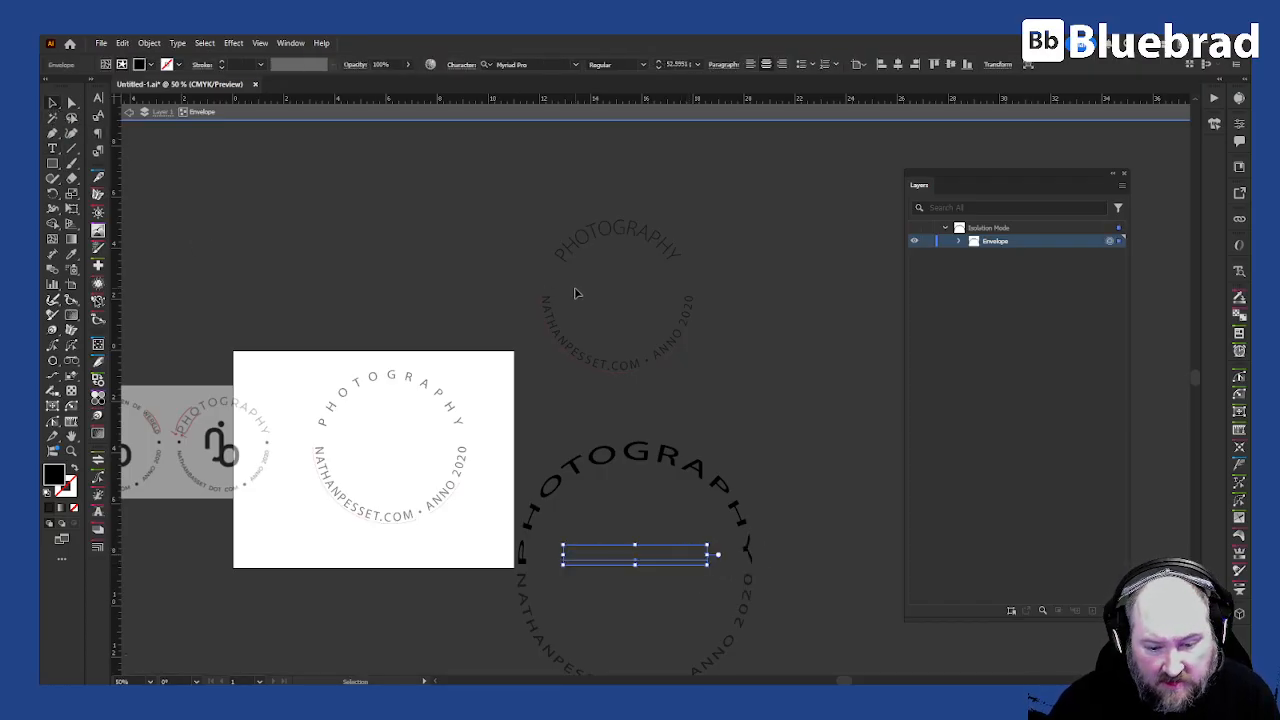
pyautogui.hotkey('alt', 'Right')
pyautogui.hotkey('alt', 'Right')
pyautogui.hotkey('ctrl', 'z')
pyautogui.hotkey('ctrl', 'z')
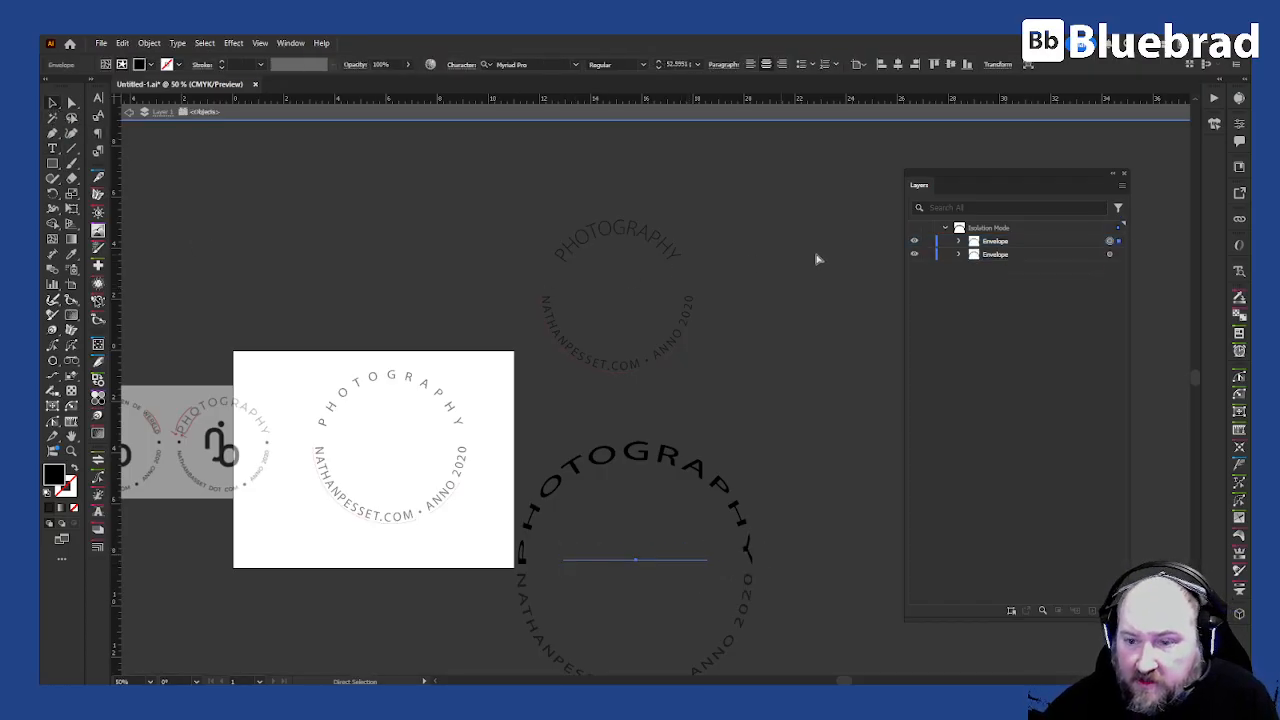
# - Set the PHOTOGRAPHY text's tracking to 220 and reduce its horizontal scale by four steps
pyautogui.hotkey('ctrl', 't')
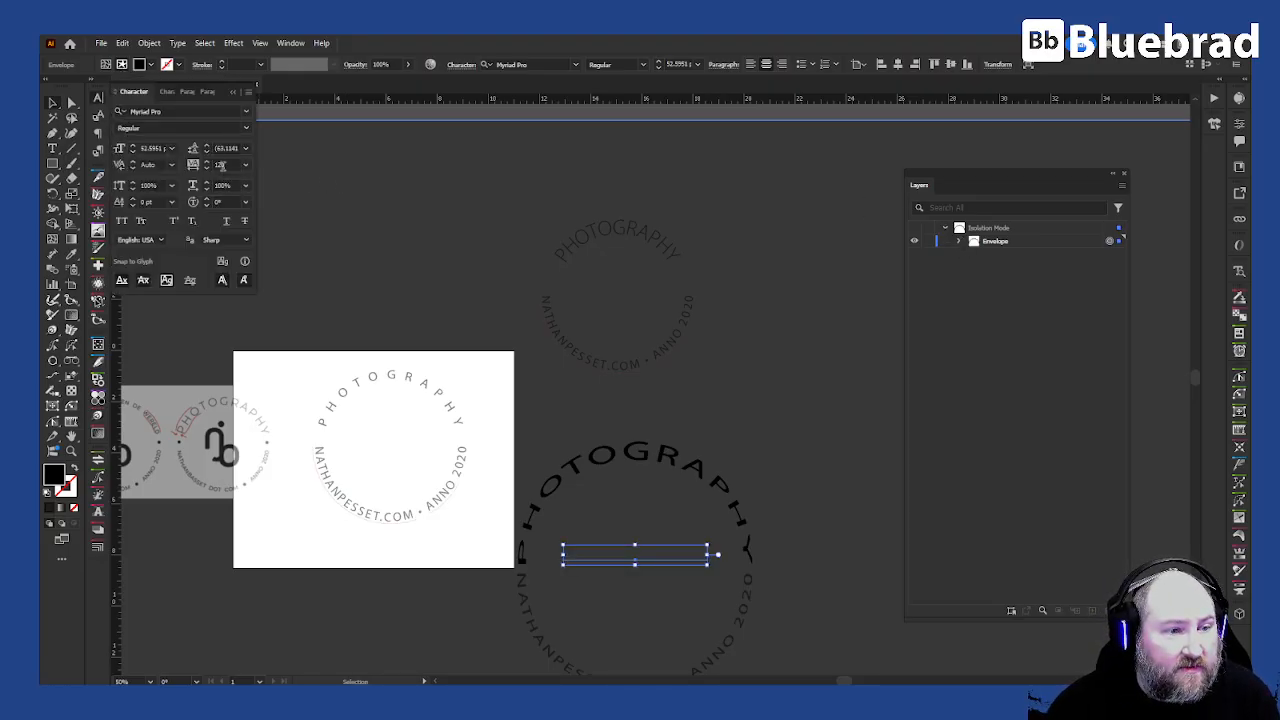
pyautogui.doubleClick(220, 165)
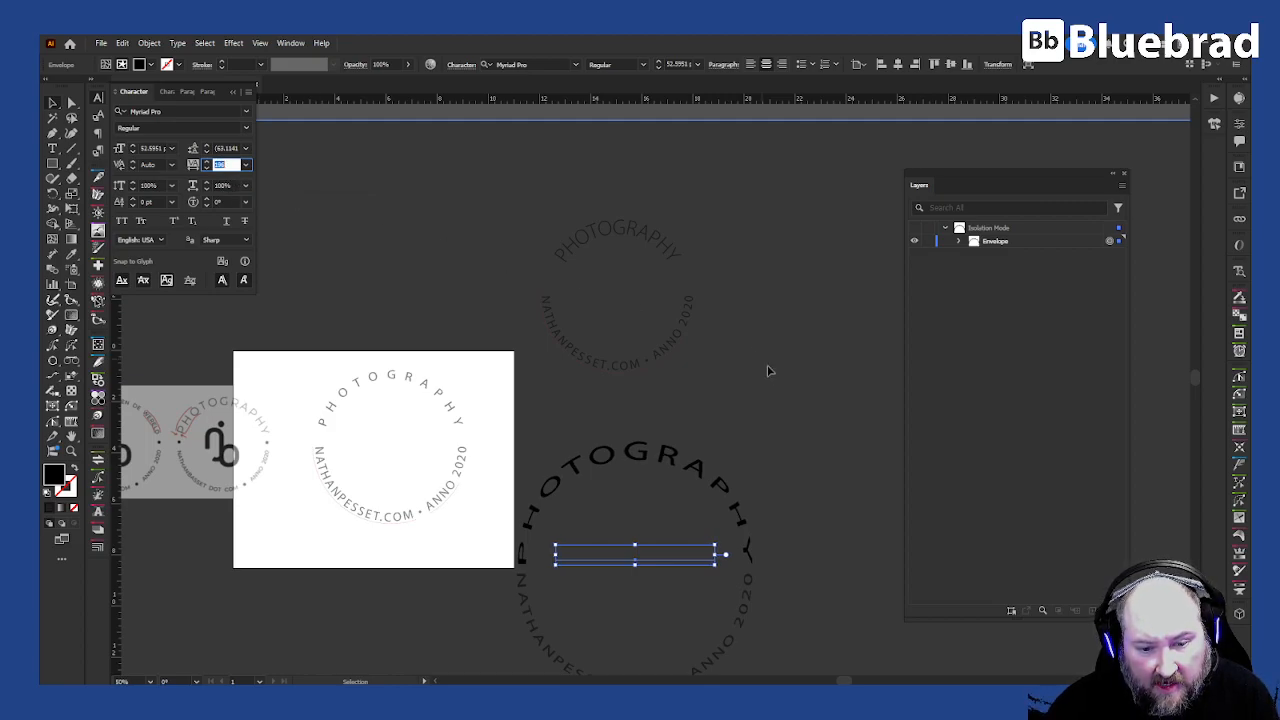
pyautogui.click(790, 393)
pyautogui.click(686, 478)
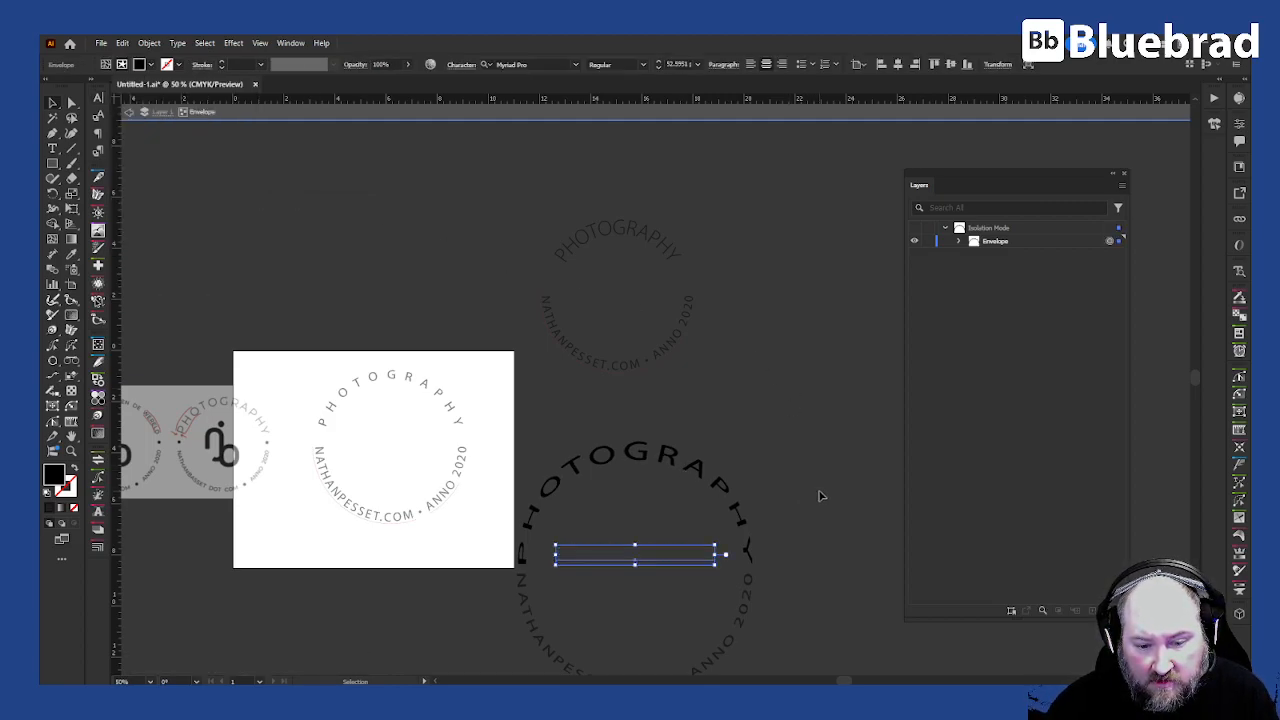
pyautogui.click(98, 97)
pyautogui.click(220, 164)
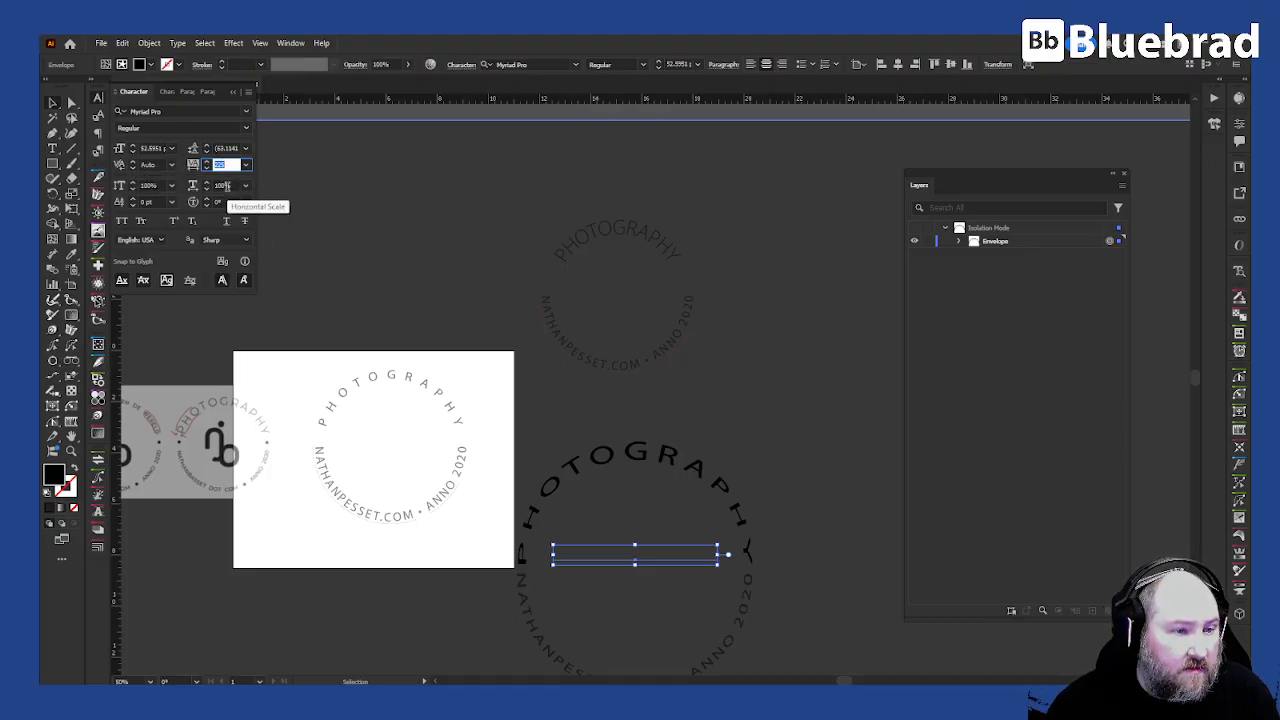
pyautogui.click(227, 185)
pyautogui.press('Down')
pyautogui.press('Down')
pyautogui.press('Down')
pyautogui.press('Down')
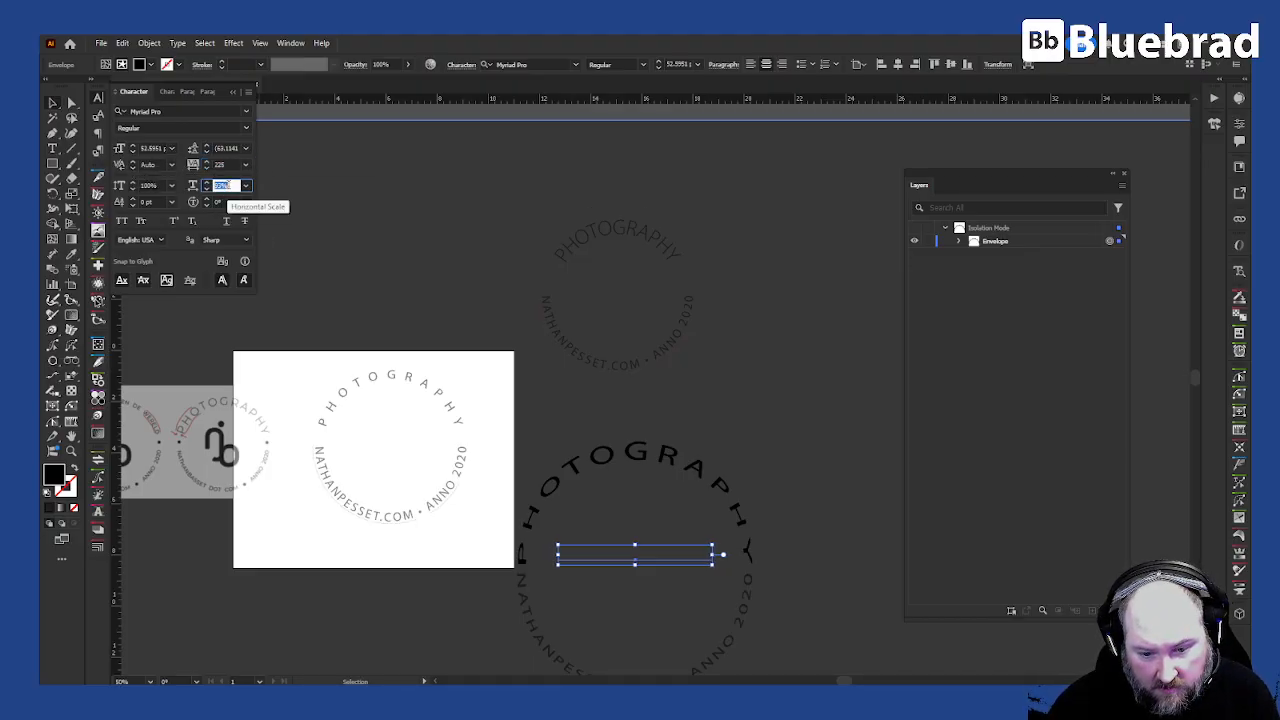
pyautogui.press('Down')
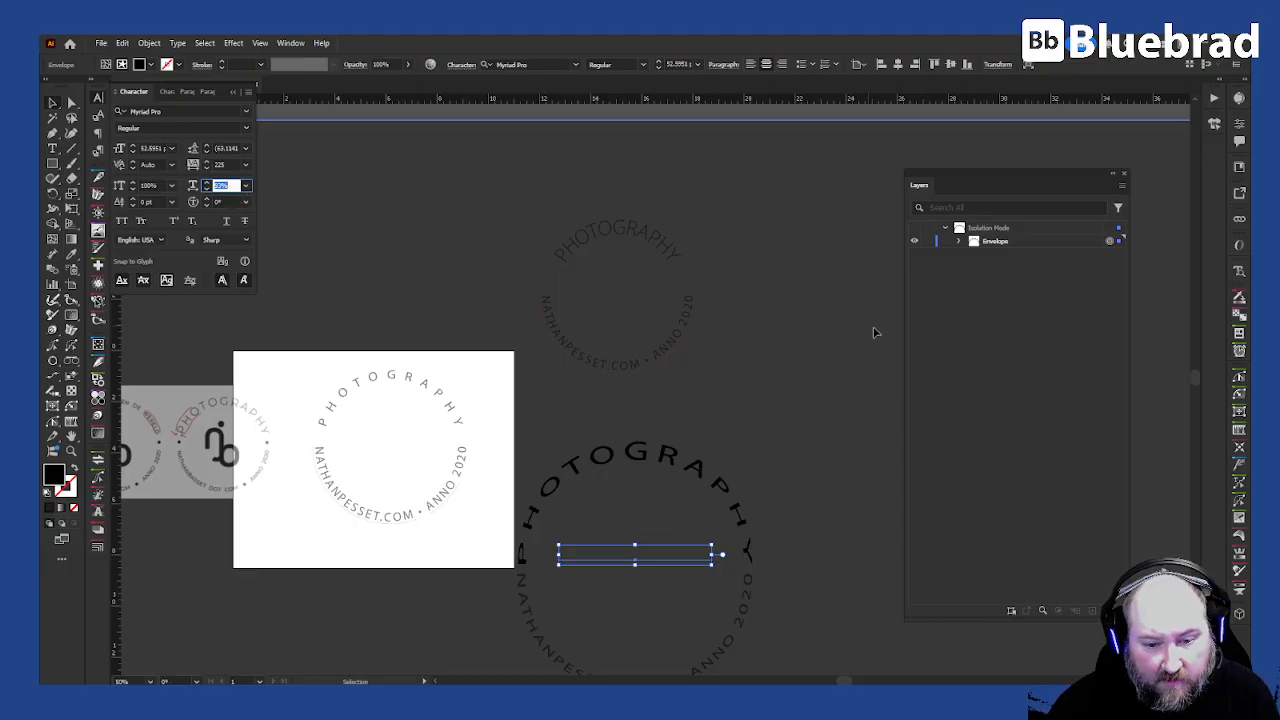
pyautogui.click(838, 398)
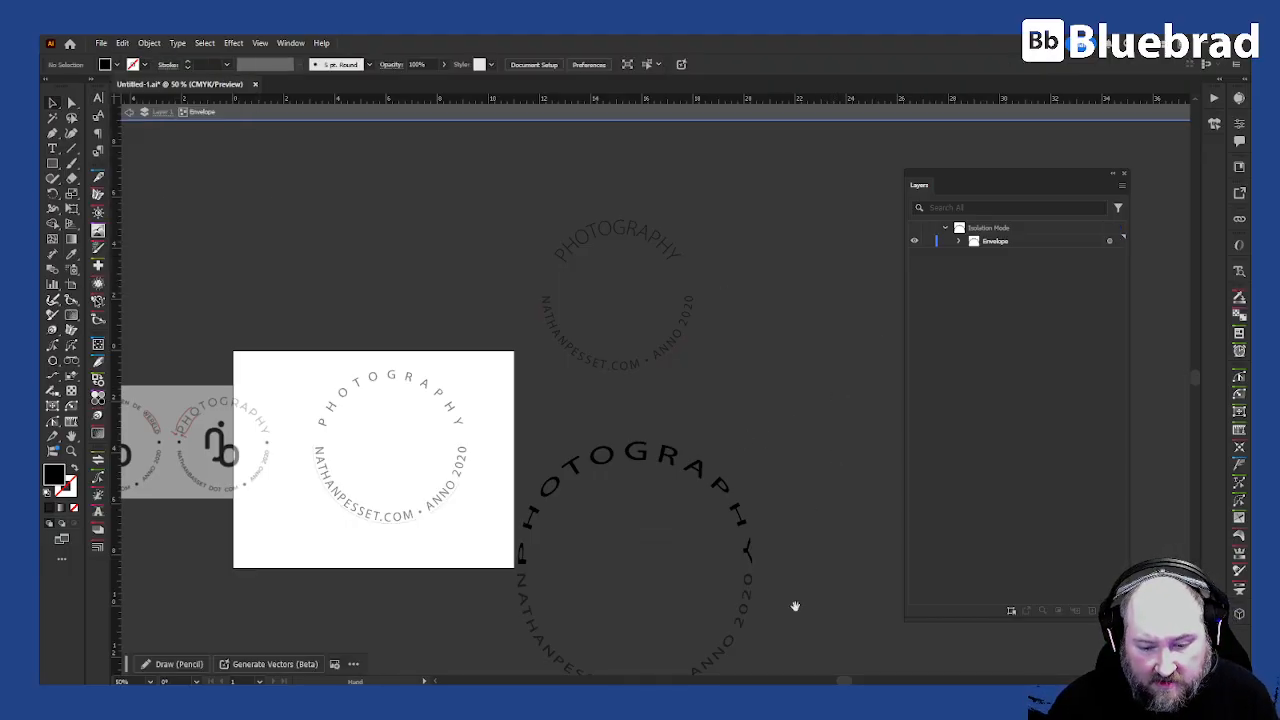
# - Exit isolation mode and nudge the PHOTOGRAPHY envelope up by one small and one large step
pyautogui.moveTo(794, 600); pyautogui.dragTo(749, 500)
pyautogui.doubleClick(749, 500)
pyautogui.scroll(2, 535, 420)
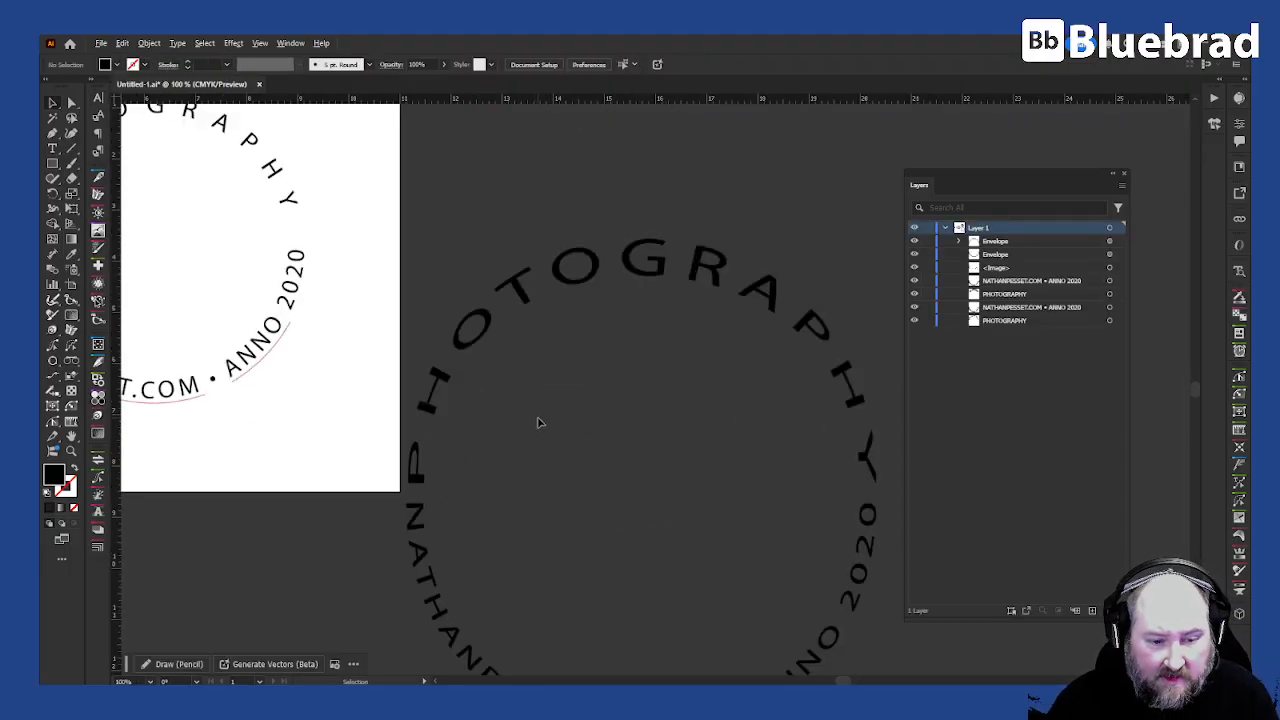
pyautogui.click(573, 483)
pyautogui.press('Up')
pyautogui.hotkey('shift', 'Up')
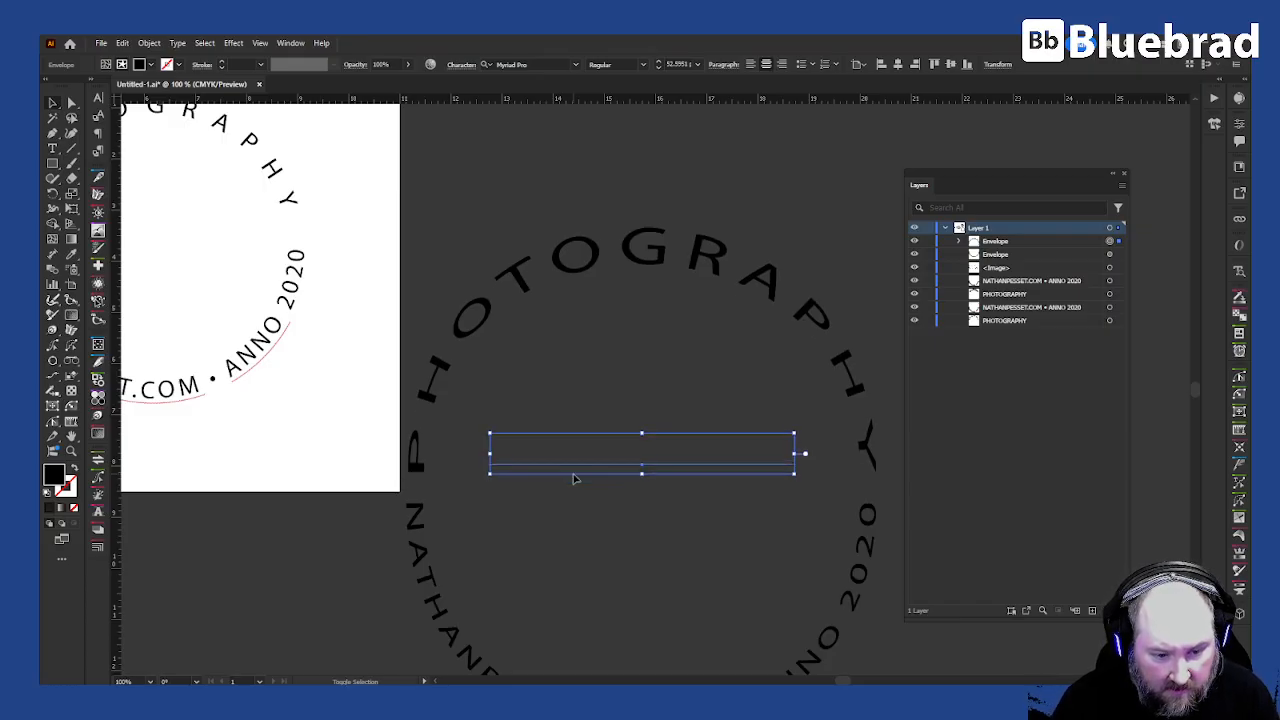
# - Select the reference image with its original text and move them away from the artboard
pyautogui.scroll(-3, 612, 415)
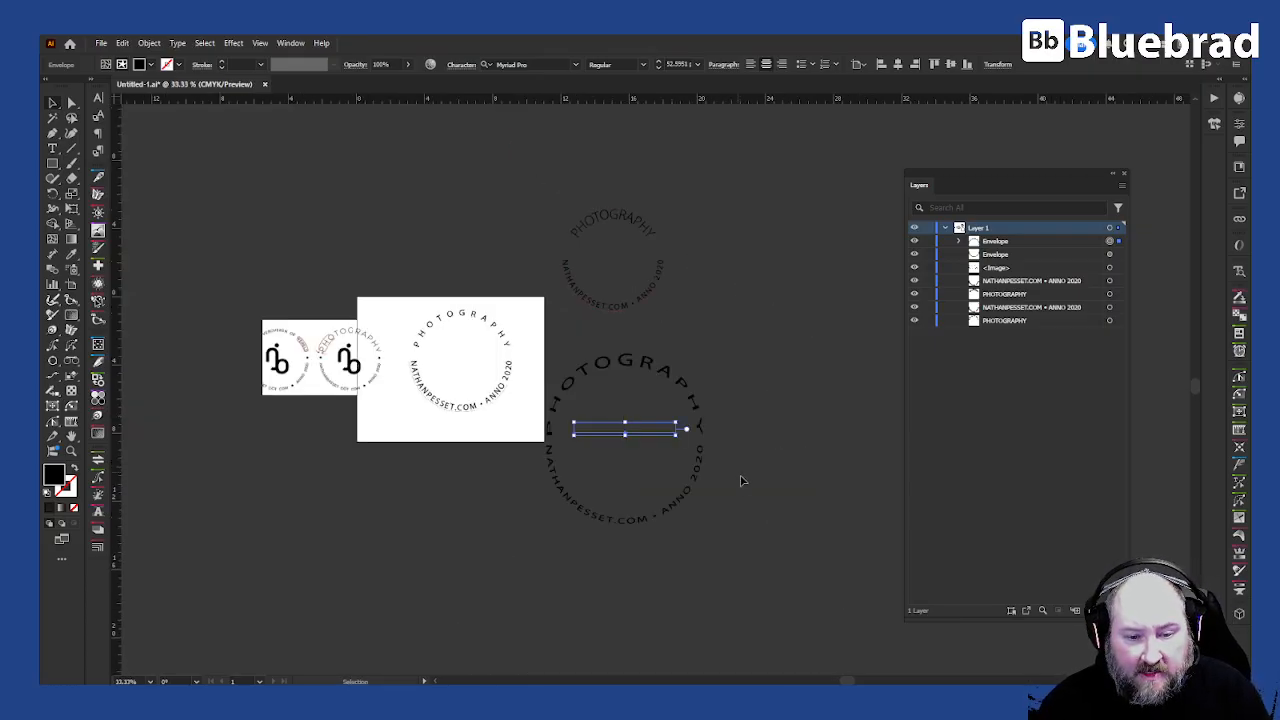
pyautogui.click(740, 476)
pyautogui.moveTo(514, 415); pyautogui.dragTo(382, 302)
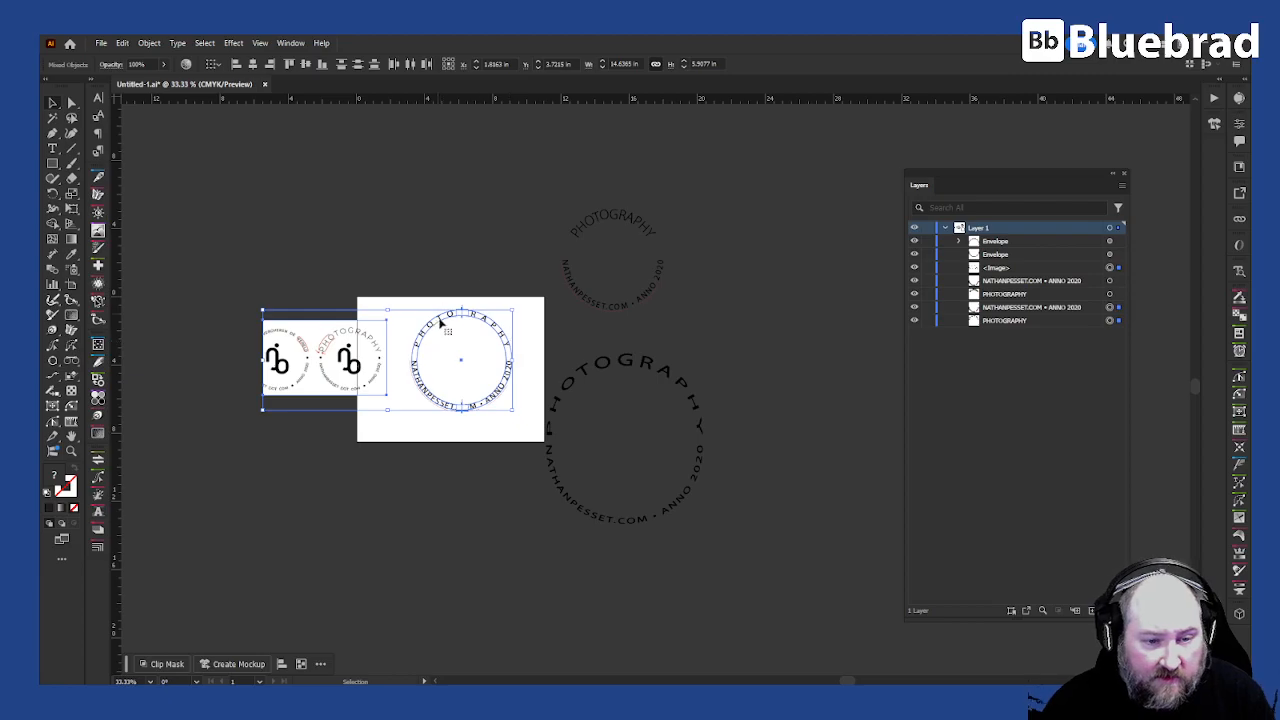
pyautogui.moveTo(486, 334); pyautogui.dragTo(513, 353)
pyautogui.click(516, 331)
pyautogui.scroll(2, 513, 351)
pyautogui.moveTo(738, 395); pyautogui.dragTo(403, 366)
# - Select both arched text envelopes together
pyautogui.moveTo(490, 311); pyautogui.dragTo(606, 532)
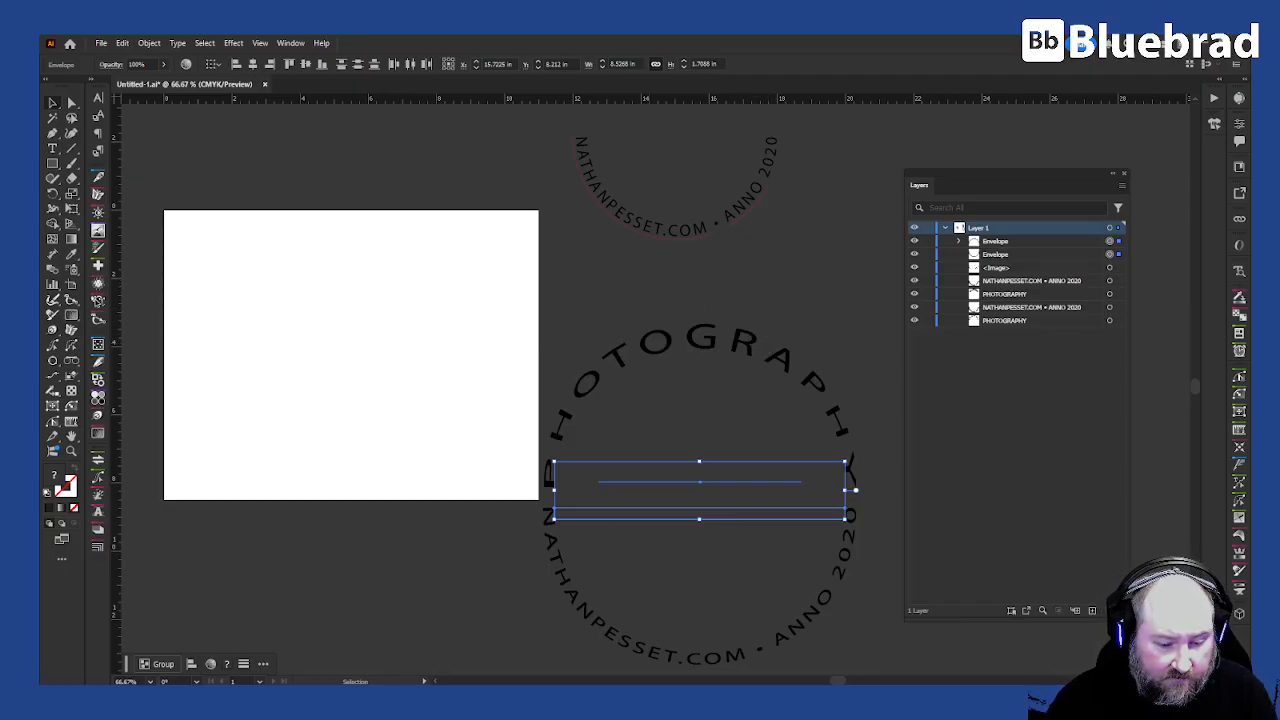
pyautogui.moveTo(640, 697)
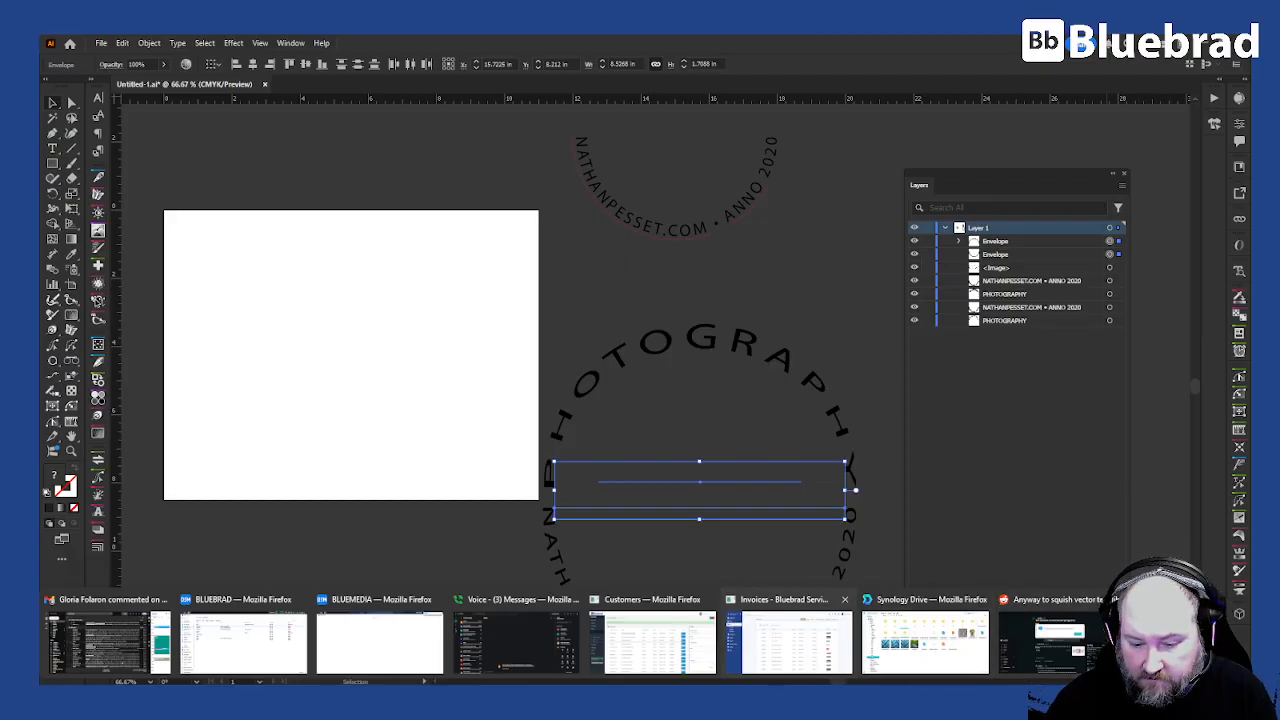